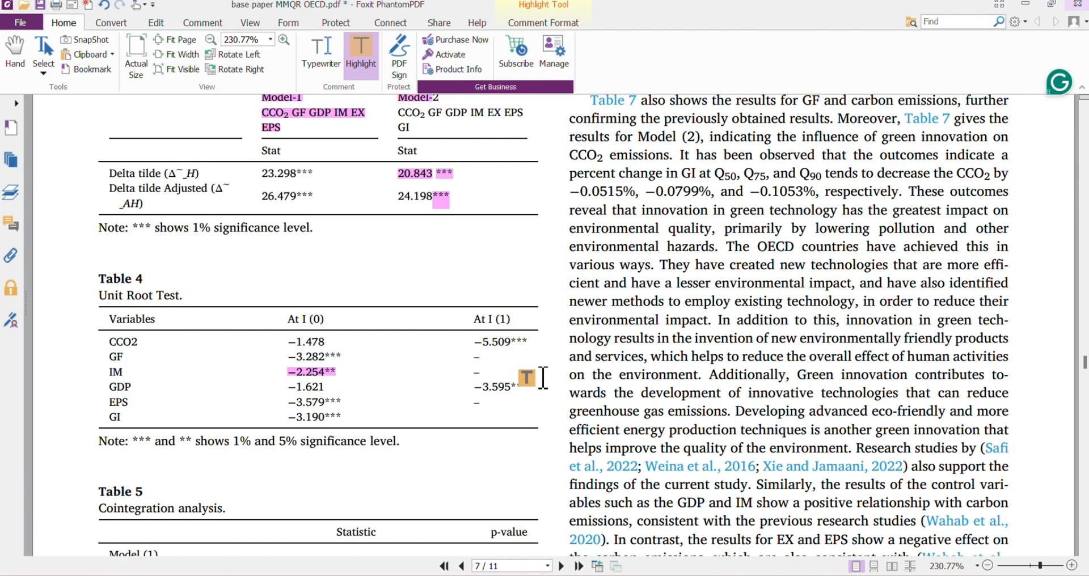
Step: Switch to the second Stata window and run the CIPS unit root test with xtcips co2, maxlags(1) bglags(1)
{"action": "mouse_move", "coordinate": [519, 573]}
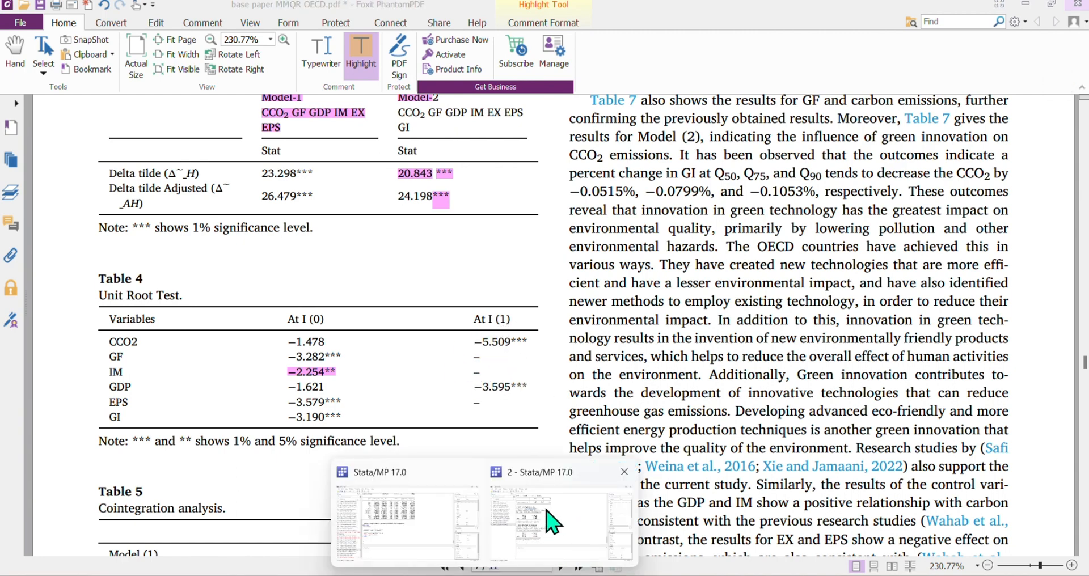
{"action": "left_click", "coordinate": [553, 522]}
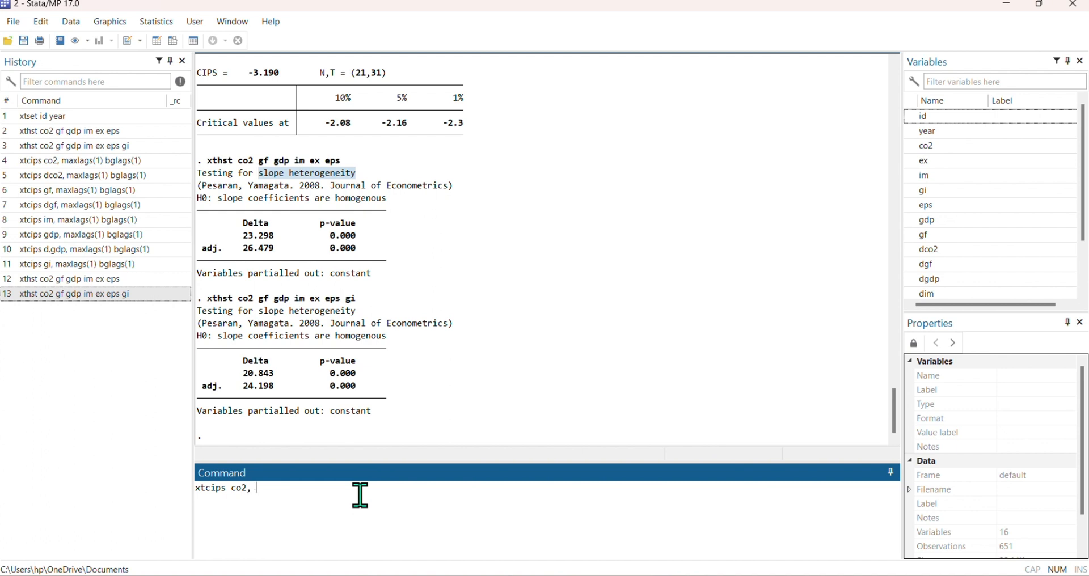
{"action": "type", "text": "lags(1) bglags(1"}
{"action": "key", "text": "Return"}
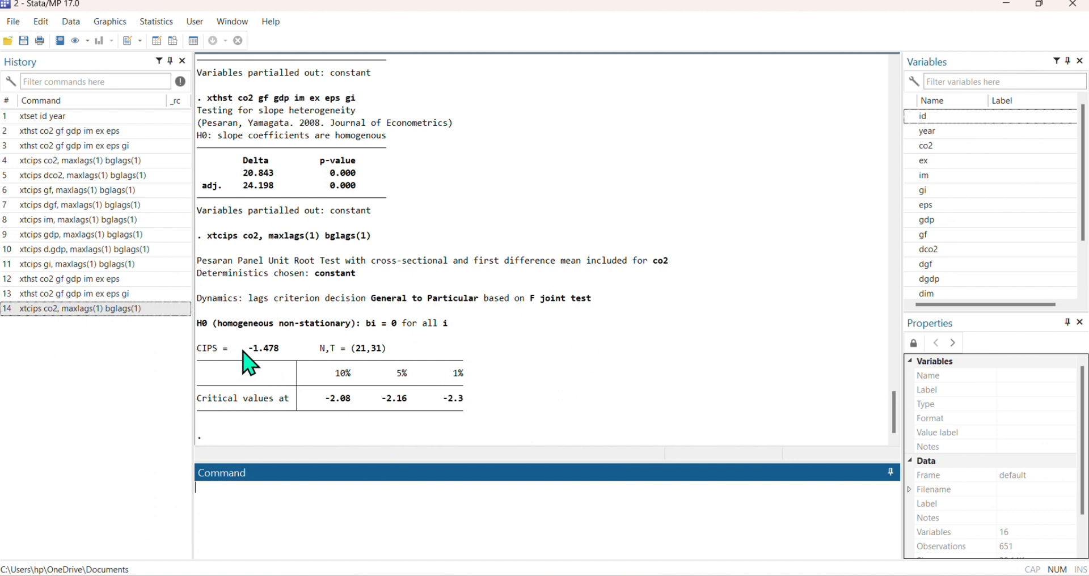
Step: Compare the CIPS statistic for co2 with the 1% critical value in the test output
{"action": "left_click_drag", "start_coordinate": [246, 359], "coordinate": [265, 350]}
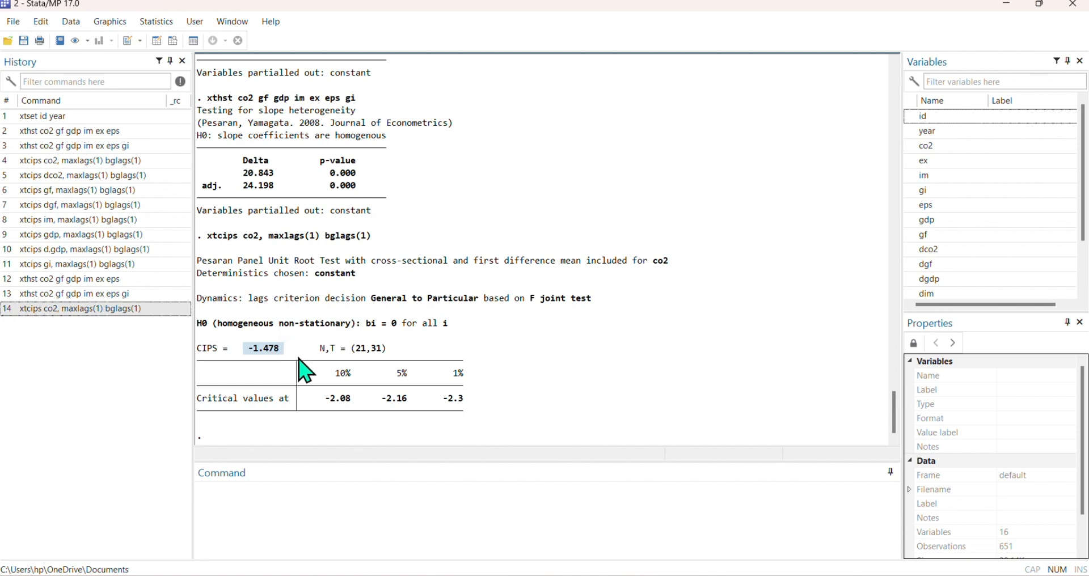
{"action": "left_click", "coordinate": [258, 357]}
{"action": "left_click_drag", "start_coordinate": [248, 349], "coordinate": [282, 350]}
{"action": "left_click_drag", "start_coordinate": [248, 350], "coordinate": [280, 350]}
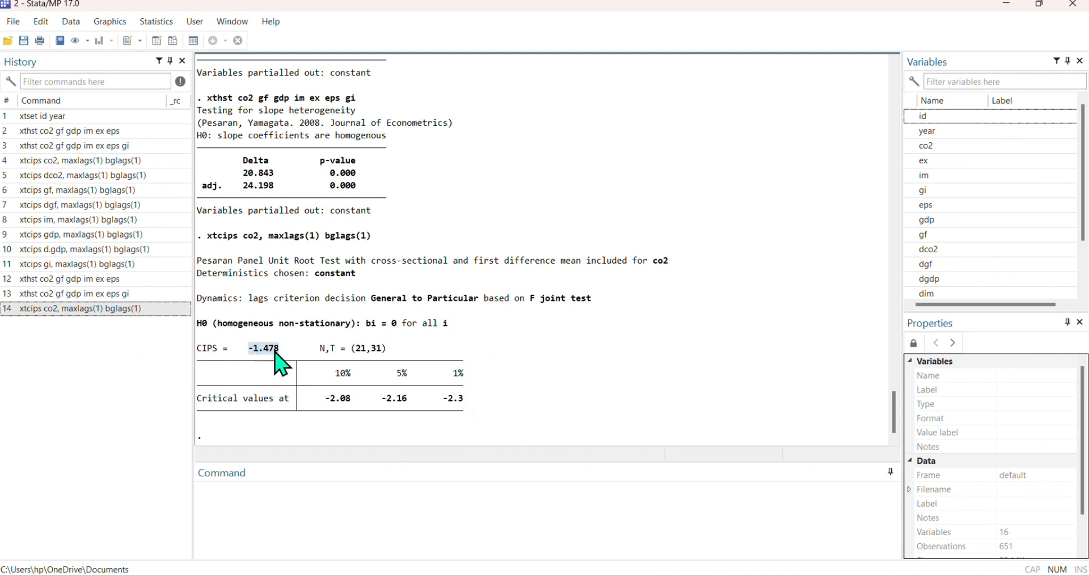
{"action": "left_click", "coordinate": [460, 380]}
{"action": "double_click", "coordinate": [460, 378]}
{"action": "left_click_drag", "start_coordinate": [250, 351], "coordinate": [284, 352]}
{"action": "left_click_drag", "start_coordinate": [440, 404], "coordinate": [461, 403]}
{"action": "left_click", "coordinate": [405, 385]}
{"action": "left_click_drag", "start_coordinate": [248, 351], "coordinate": [279, 351]}
{"action": "left_click_drag", "start_coordinate": [439, 398], "coordinate": [463, 404]}
Step: Reuse the previous unit root command for the differenced variable and run xtcips dco2, maxlags(1) bglags(1)
{"action": "left_click", "coordinate": [413, 510]}
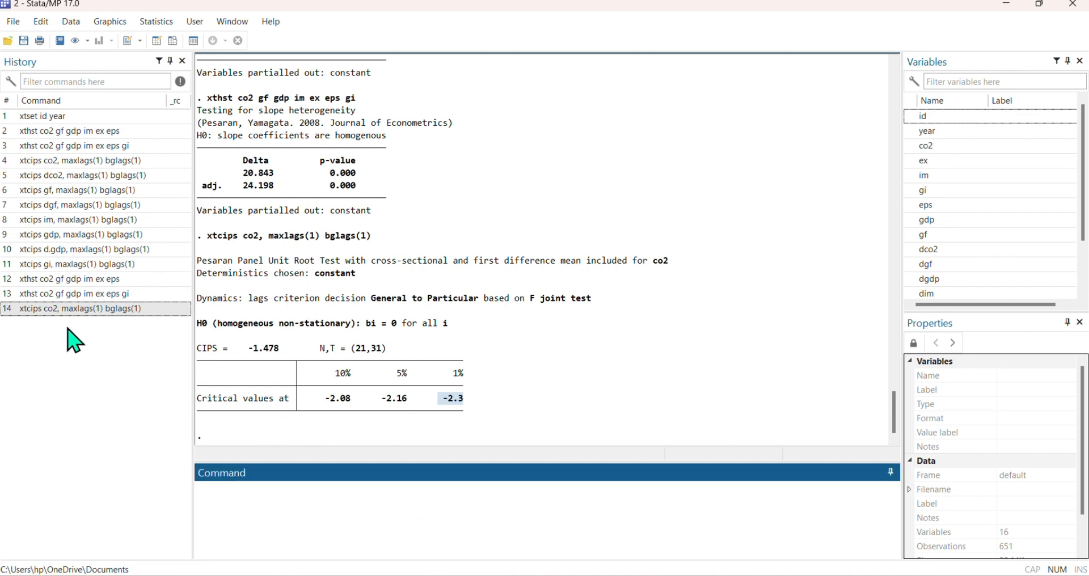
{"action": "left_click", "coordinate": [71, 311]}
{"action": "left_click", "coordinate": [248, 487]}
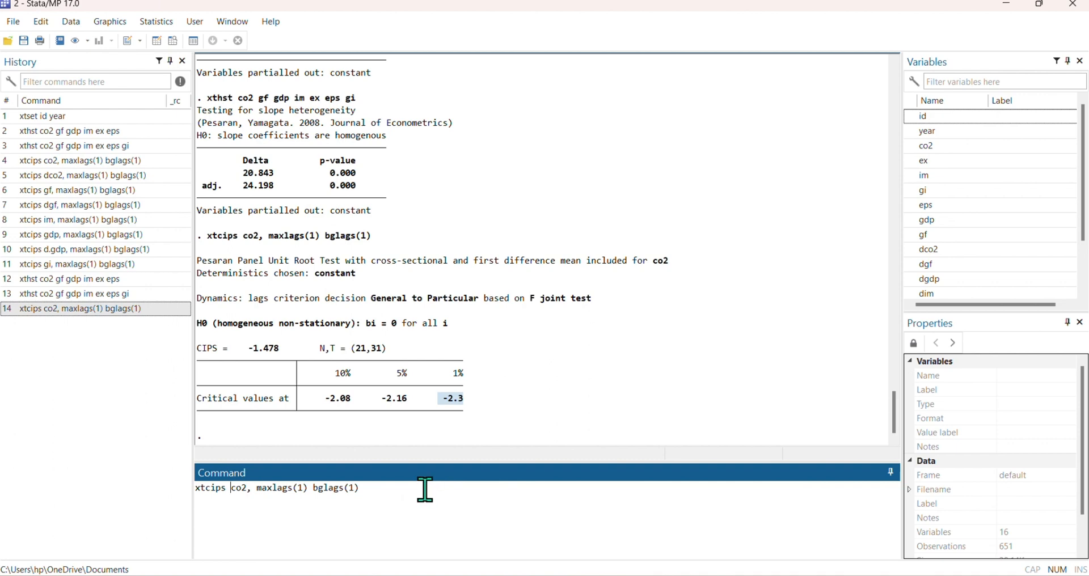
{"action": "type", "text": "d"}
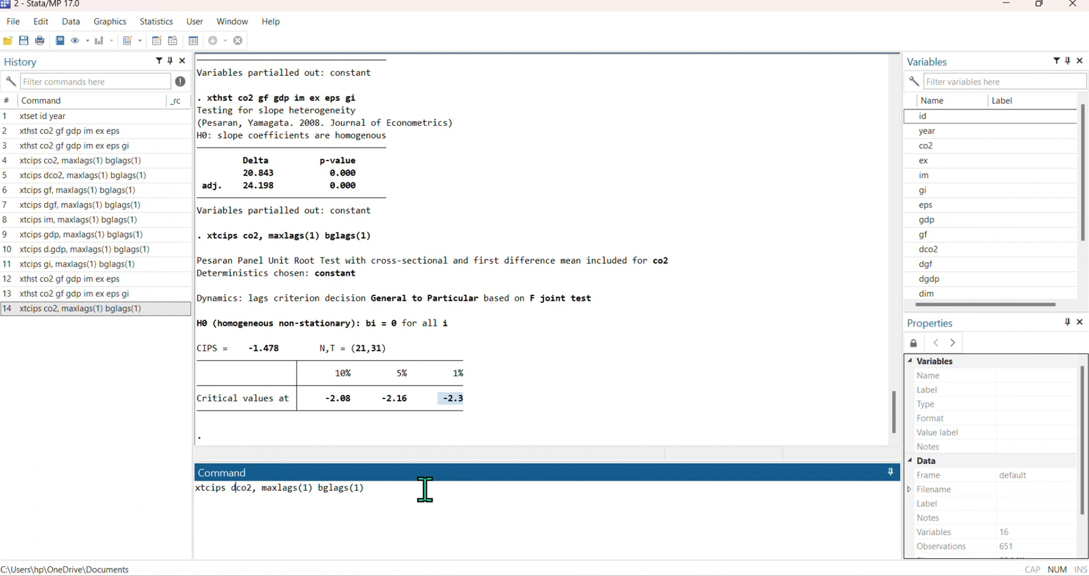
{"action": "scroll", "coordinate": [1021, 230], "scroll_direction": "down", "scroll_amount": 2}
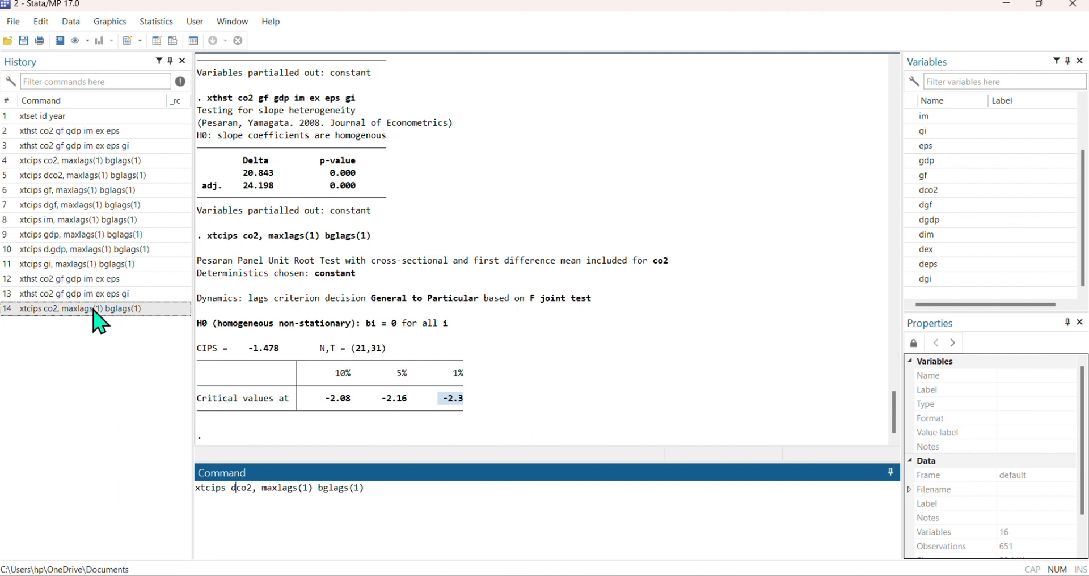
{"action": "left_click", "coordinate": [243, 489]}
{"action": "key", "text": "Return"}
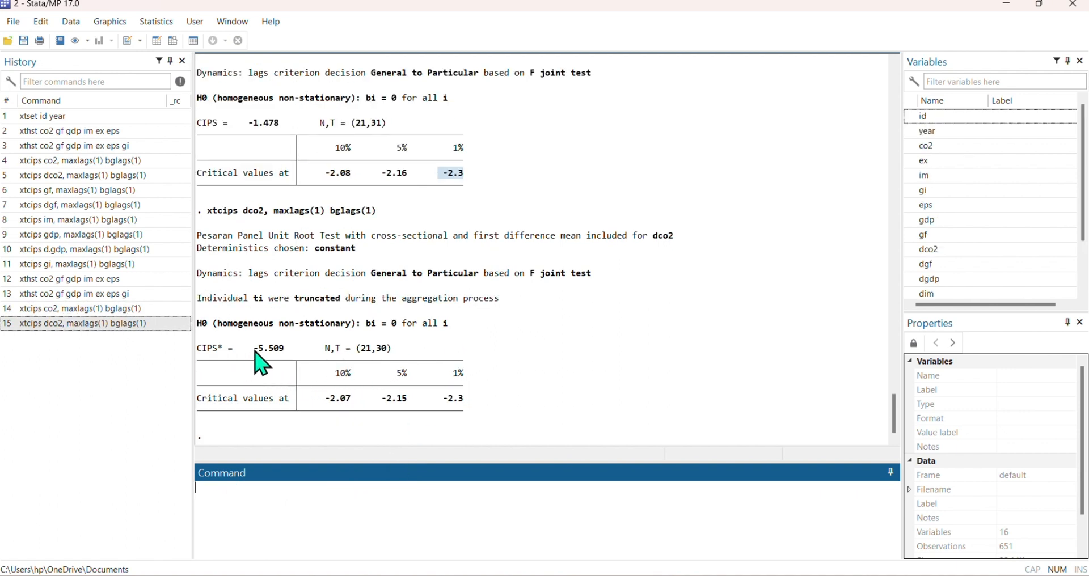
Step: Compare the CIPS statistic for dco2 with its 1% critical value
{"action": "left_click_drag", "start_coordinate": [254, 349], "coordinate": [281, 353]}
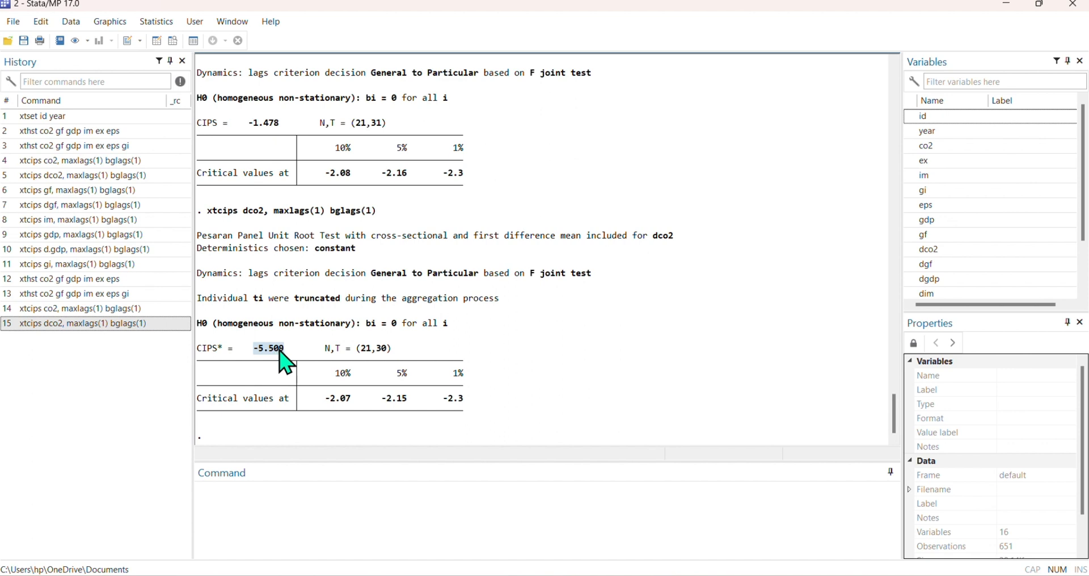
{"action": "left_click_drag", "start_coordinate": [447, 402], "coordinate": [467, 406]}
{"action": "left_click_drag", "start_coordinate": [249, 350], "coordinate": [284, 354]}
Step: Switch to the base paper PDF and highlight the Table 4 Unit Root Test title and the CCO2 value at I(0)
{"action": "left_click", "coordinate": [712, 494]}
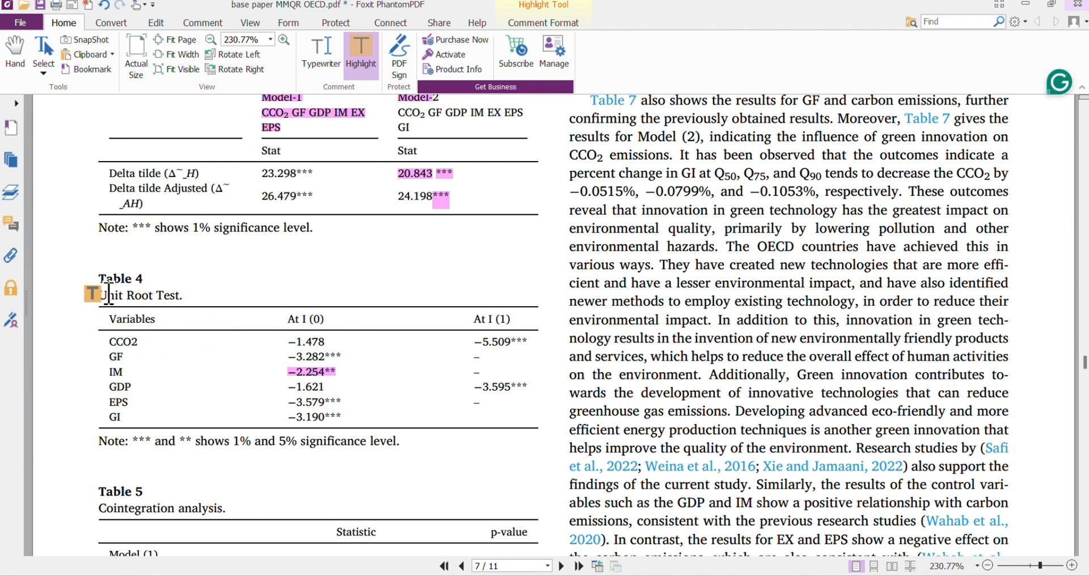
{"action": "left_click_drag", "start_coordinate": [96, 278], "coordinate": [188, 295]}
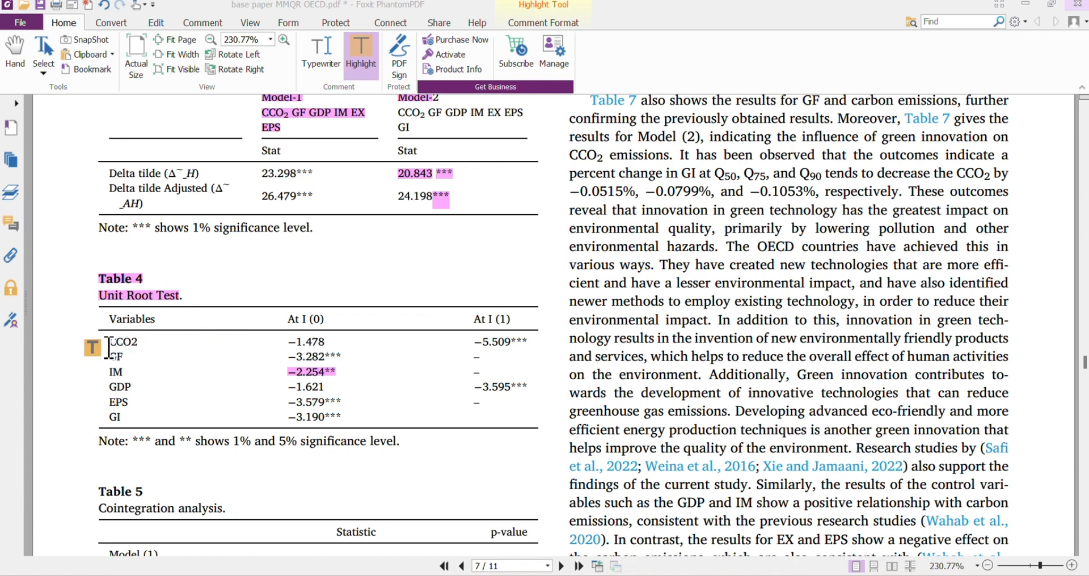
{"action": "left_click_drag", "start_coordinate": [287, 341], "coordinate": [327, 341]}
Step: Shrink the PDF window so Stata shows beside it, and compare the co2 and dco2 results with the CCO2 row of Table 4
{"action": "left_click", "coordinate": [1051, 4]}
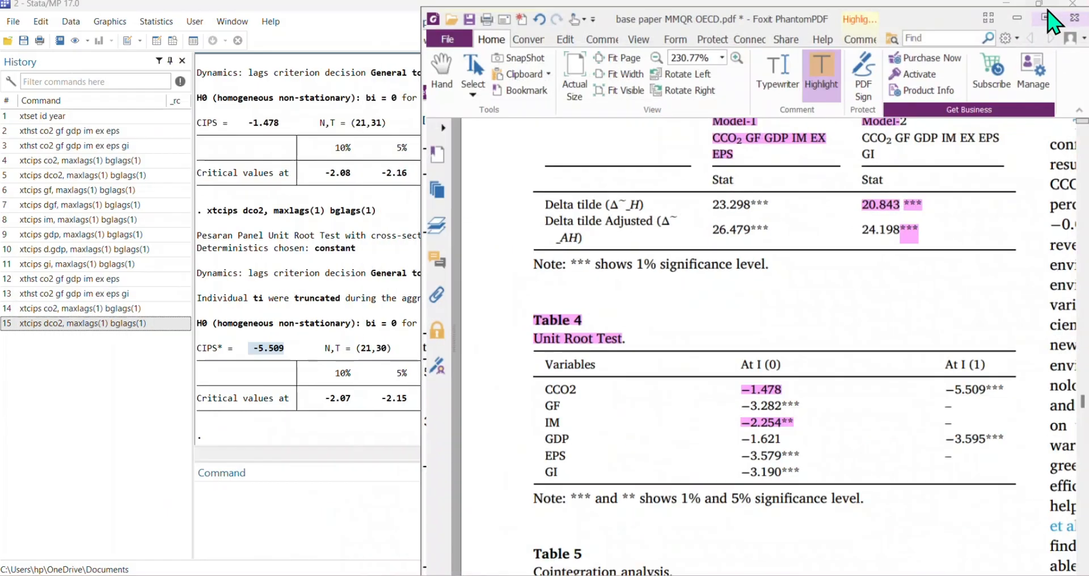
{"action": "scroll", "coordinate": [375, 346], "scroll_direction": "up", "scroll_amount": 5}
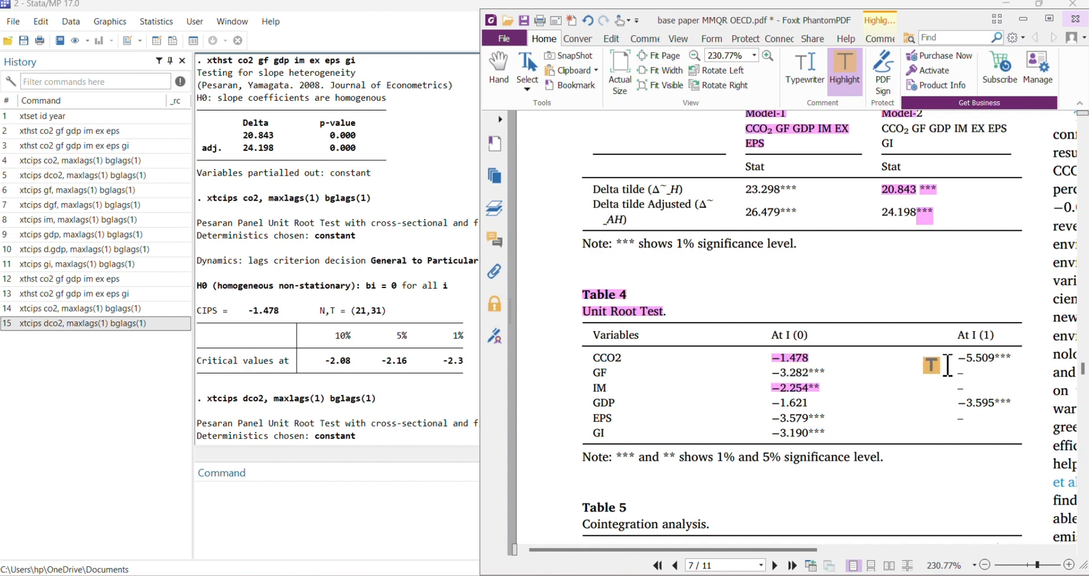
{"action": "scroll", "coordinate": [987, 364], "scroll_direction": "down", "scroll_amount": 1}
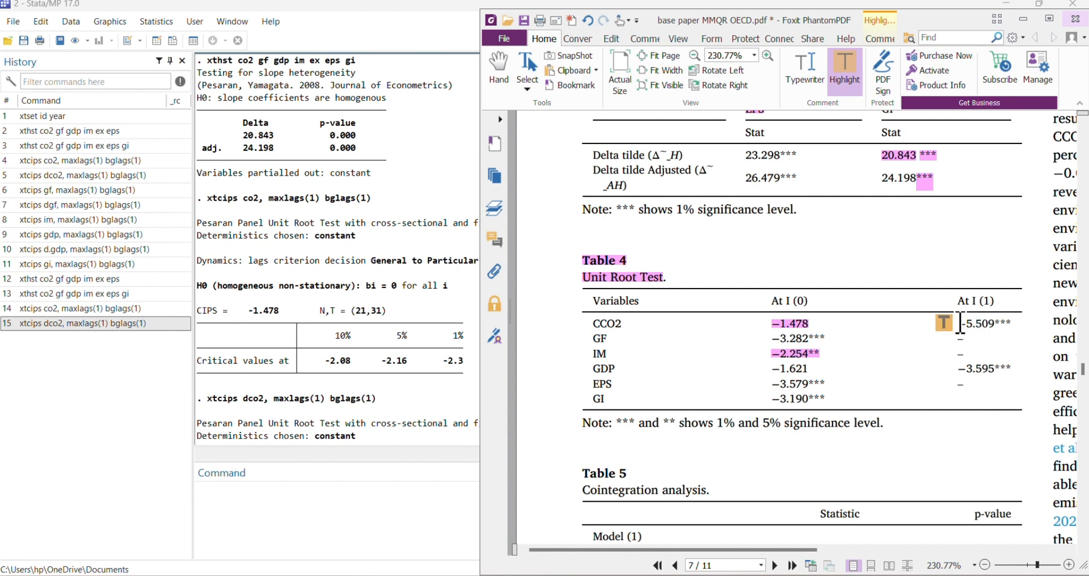
{"action": "scroll", "coordinate": [374, 356], "scroll_direction": "down", "scroll_amount": 5}
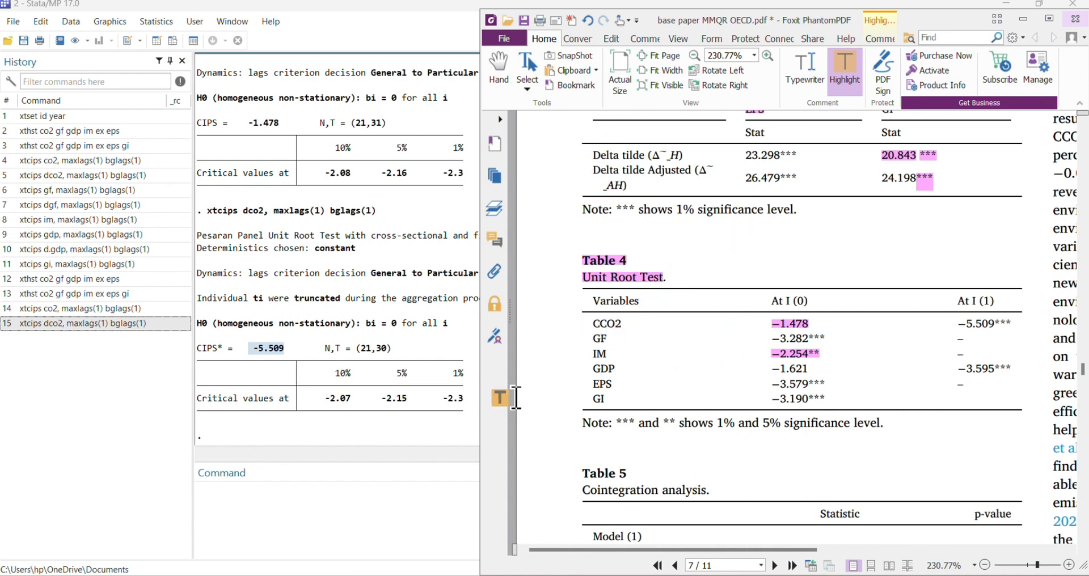
Step: Return to Stata, replace dco2 with gf in the recalled command, and run xtcips gf, maxlags(1) bglags(1)
{"action": "left_click", "coordinate": [88, 324]}
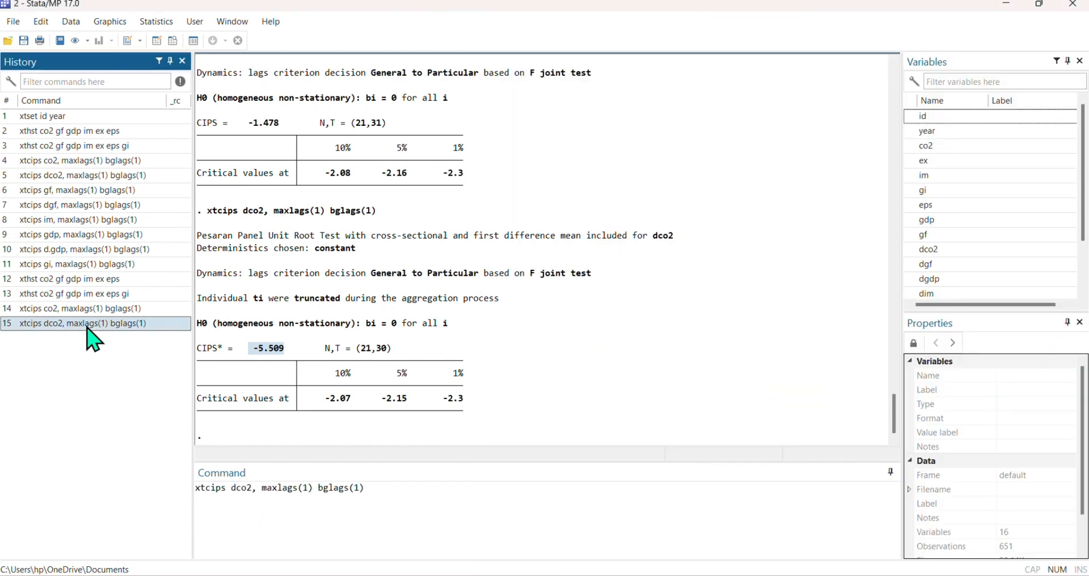
{"action": "left_click", "coordinate": [254, 495]}
{"action": "key", "text": "BackSpace"}
{"action": "key", "text": "BackSpace"}
{"action": "key", "text": "BackSpace"}
{"action": "key", "text": "BackSpace"}
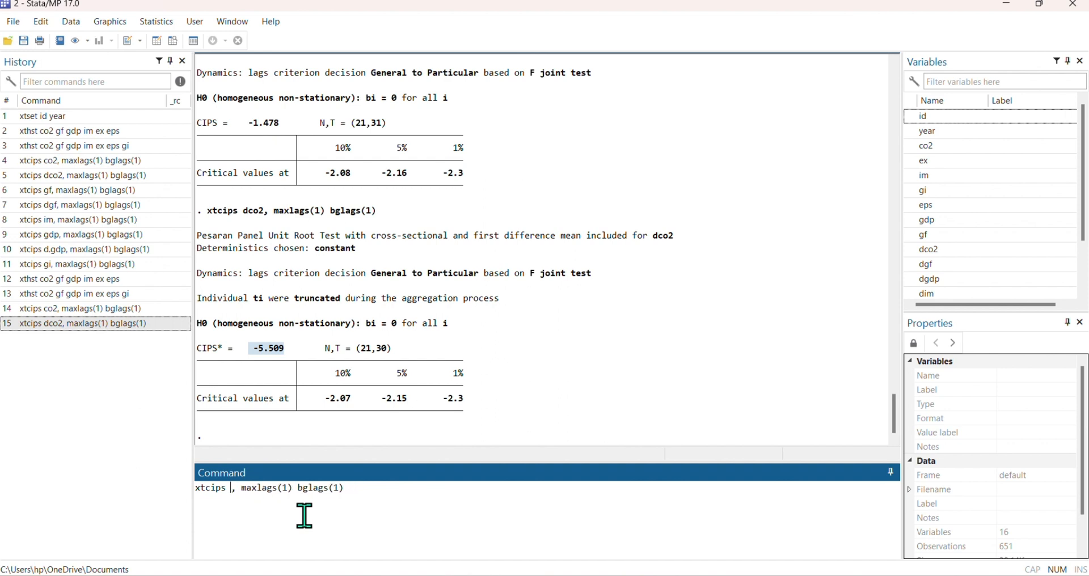
{"action": "type", "text": "gf"}
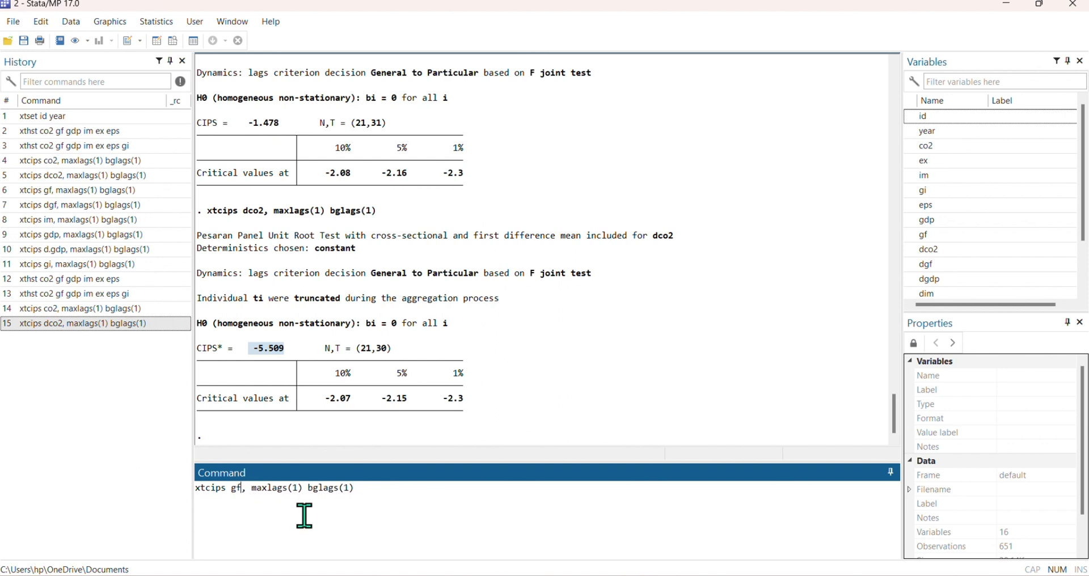
{"action": "key", "text": "Return"}
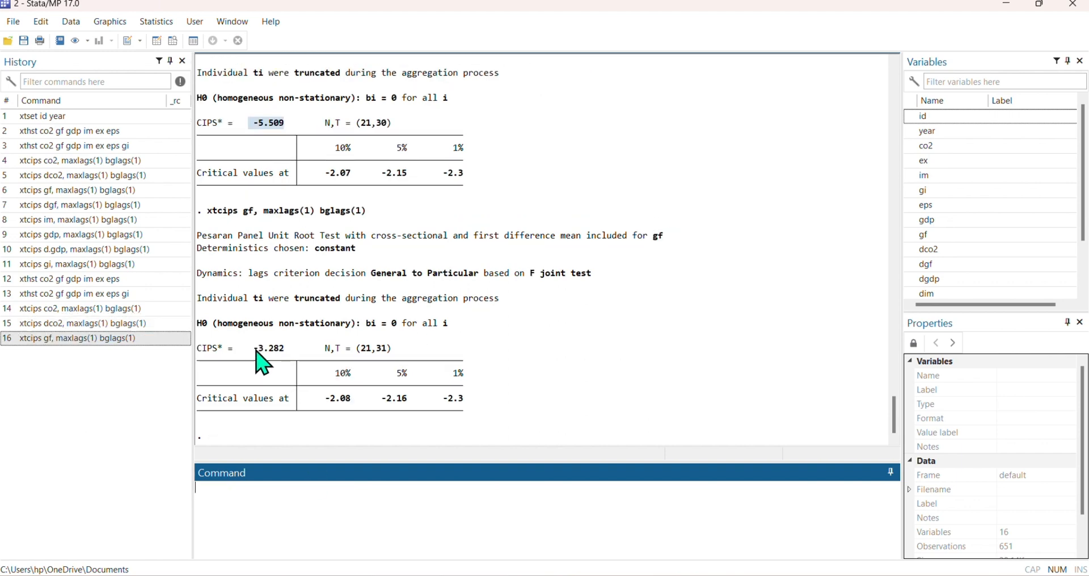
Step: Check the gf CIPS statistic against the 1% critical value and highlight the GF value at I(0) in the paper's Table 4
{"action": "left_click_drag", "start_coordinate": [255, 352], "coordinate": [285, 353]}
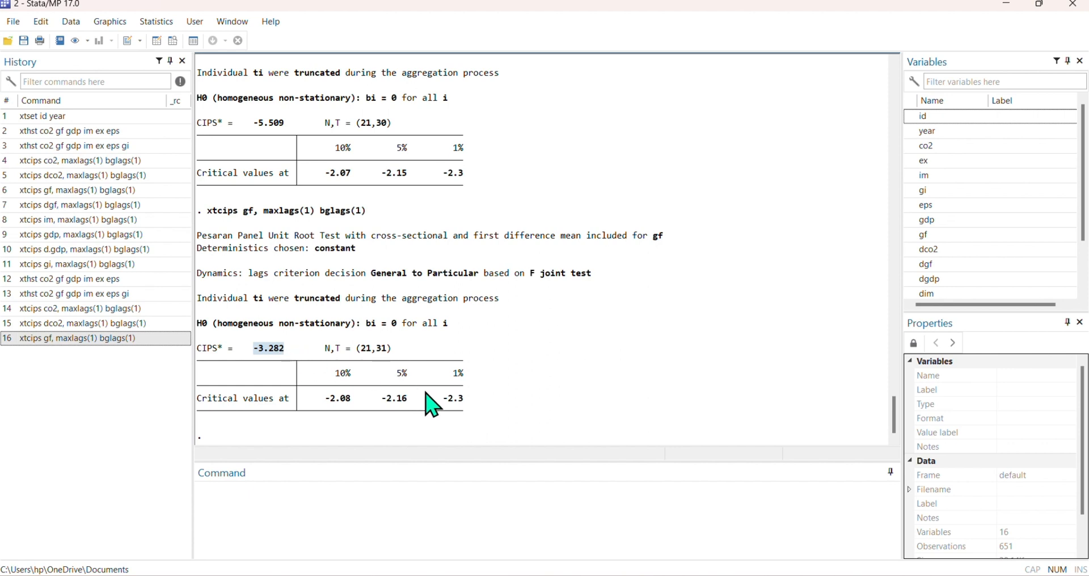
{"action": "left_click_drag", "start_coordinate": [438, 401], "coordinate": [464, 402]}
{"action": "key", "text": "alt+Tab"}
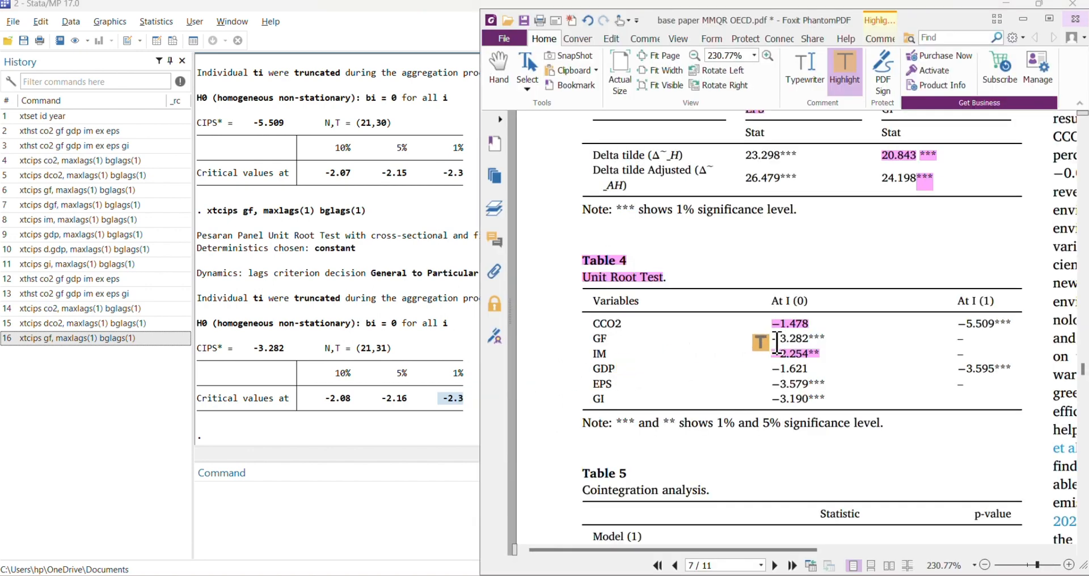
{"action": "left_click_drag", "start_coordinate": [771, 341], "coordinate": [826, 340]}
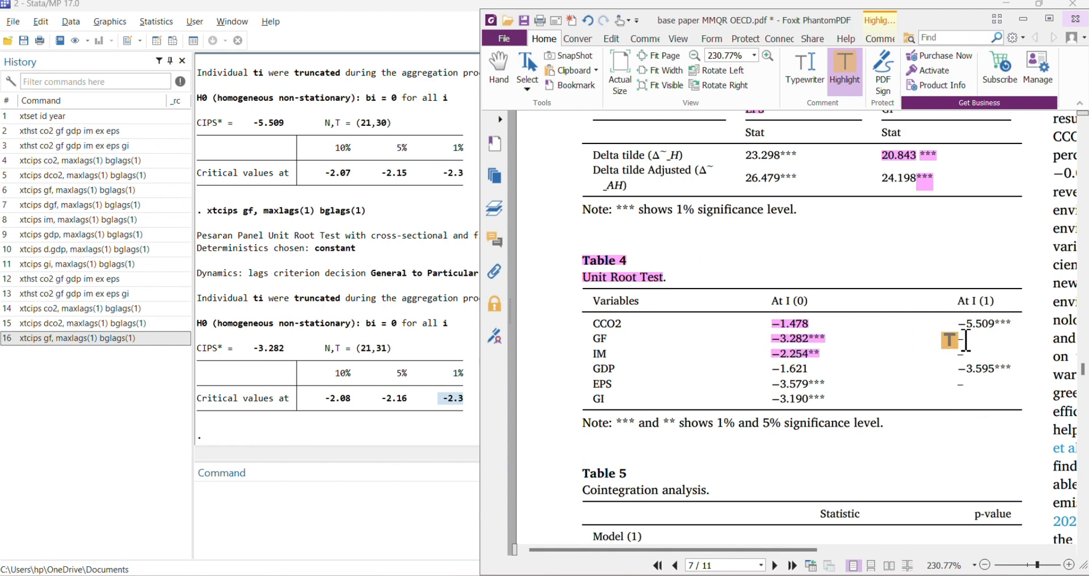
Step: Return to Stata, replace gf with im in the recalled command, and run xtcips im, maxlags(1) bglags(1)
{"action": "left_click", "coordinate": [336, 518]}
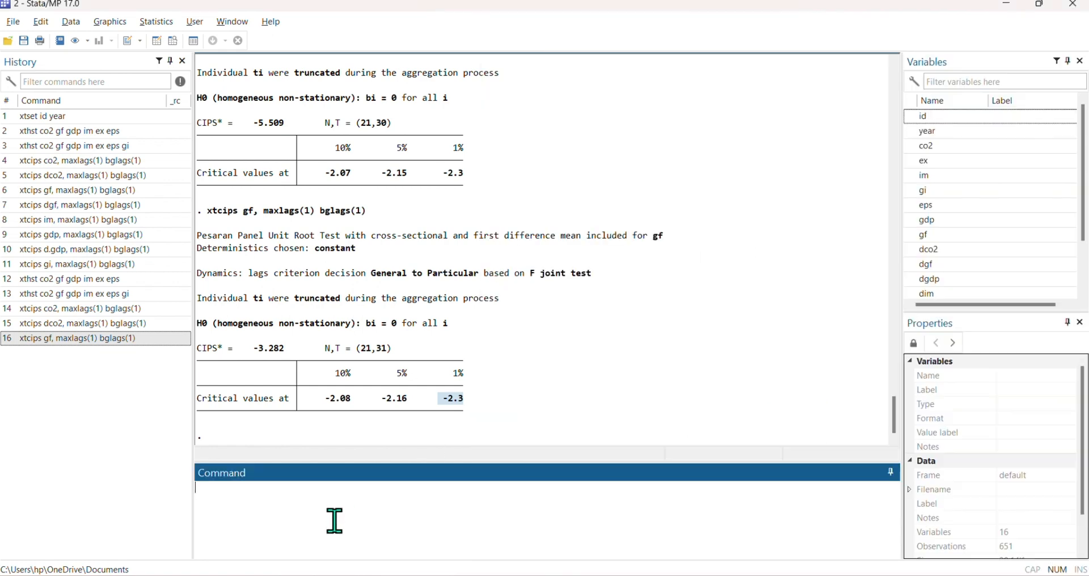
{"action": "left_click", "coordinate": [65, 344]}
{"action": "left_click", "coordinate": [242, 490]}
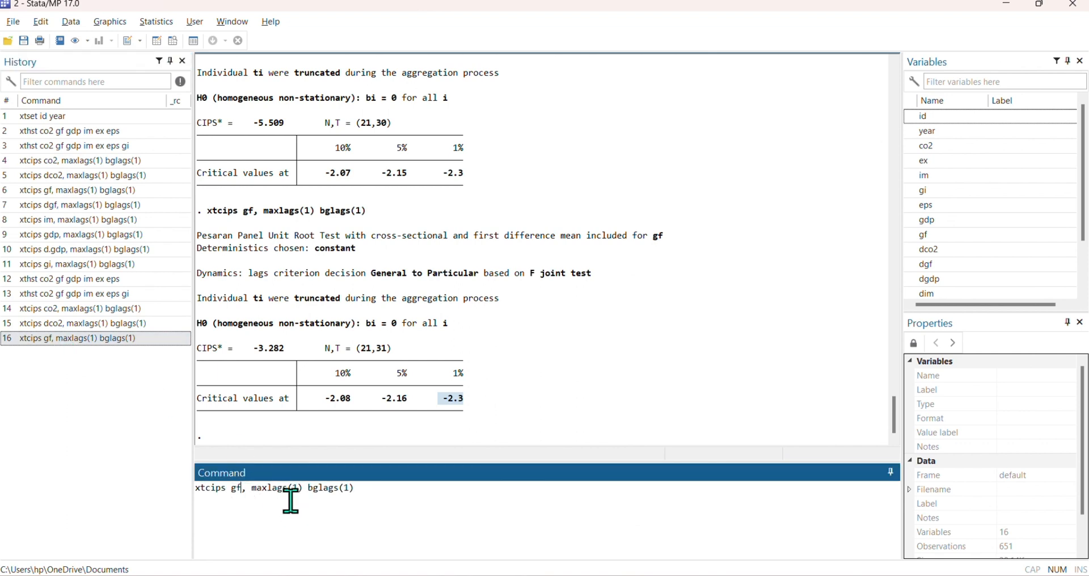
{"action": "key", "text": "BackSpace"}
{"action": "key", "text": "BackSpace"}
{"action": "type", "text": "im"}
{"action": "key", "text": "Return"}
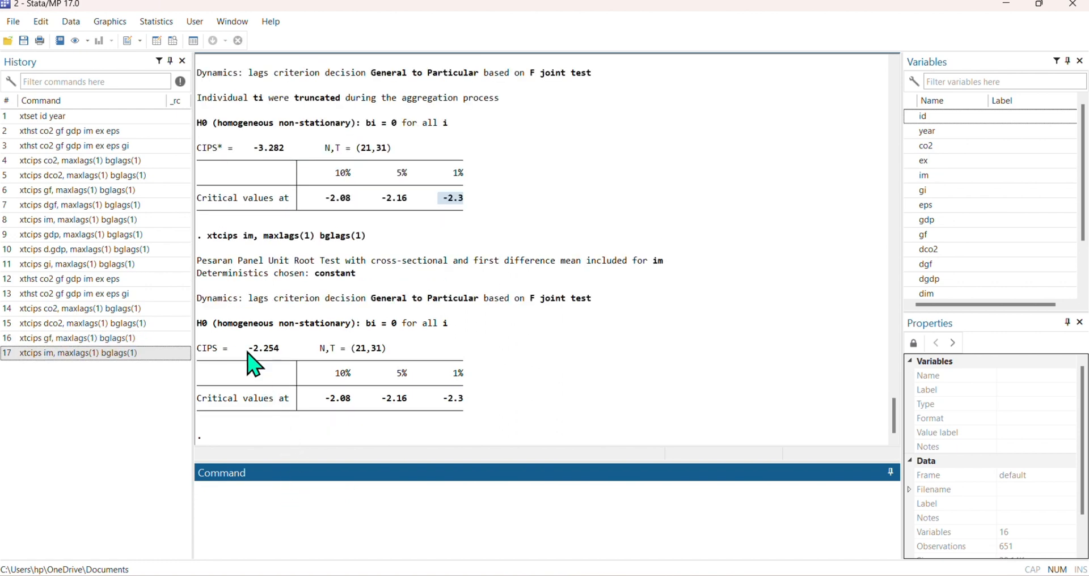
Step: Compare the CIPS statistic for im with the IM value at I(0) in the paper's Table 4
{"action": "left_click_drag", "start_coordinate": [250, 354], "coordinate": [279, 355]}
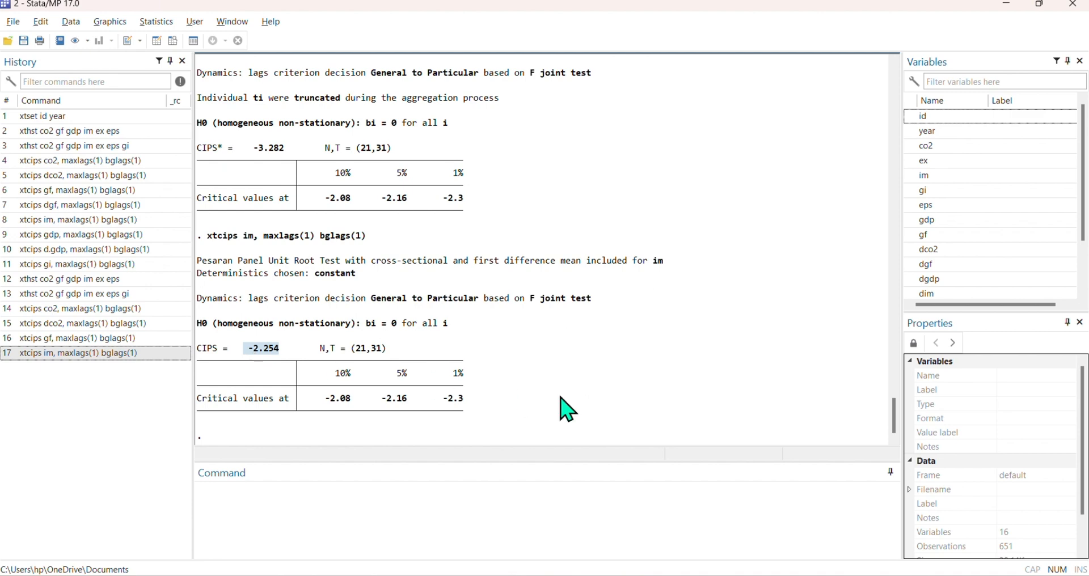
{"action": "key", "text": "alt+Tab"}
{"action": "left_click_drag", "start_coordinate": [820, 353], "coordinate": [780, 361]}
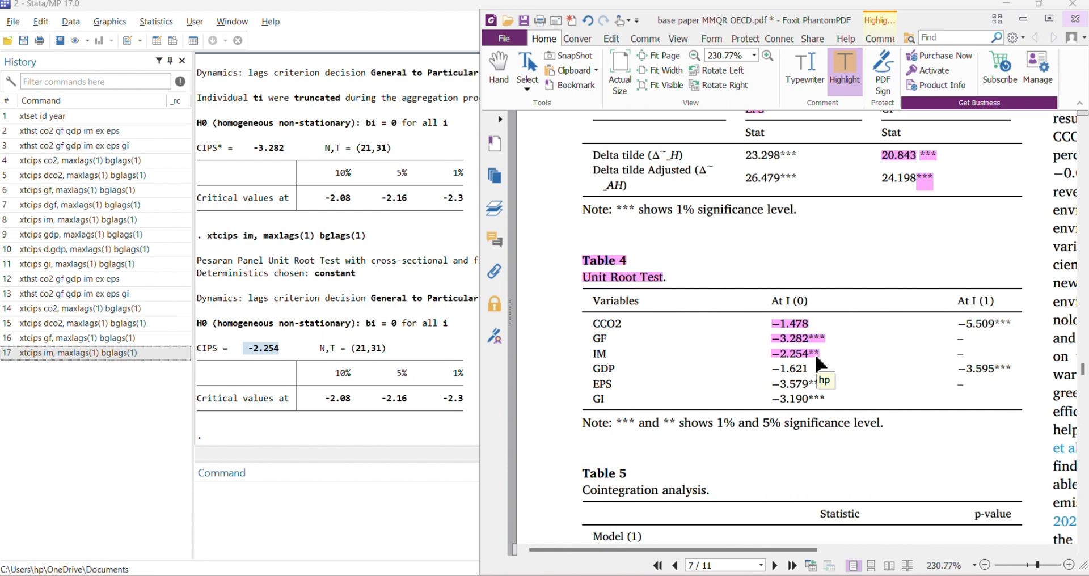
Step: Return to Stata, replace im with gdp in the recalled command, and run xtcips gdp, maxlags(1) bglags(1)
{"action": "left_click", "coordinate": [272, 525]}
{"action": "left_click", "coordinate": [43, 355]}
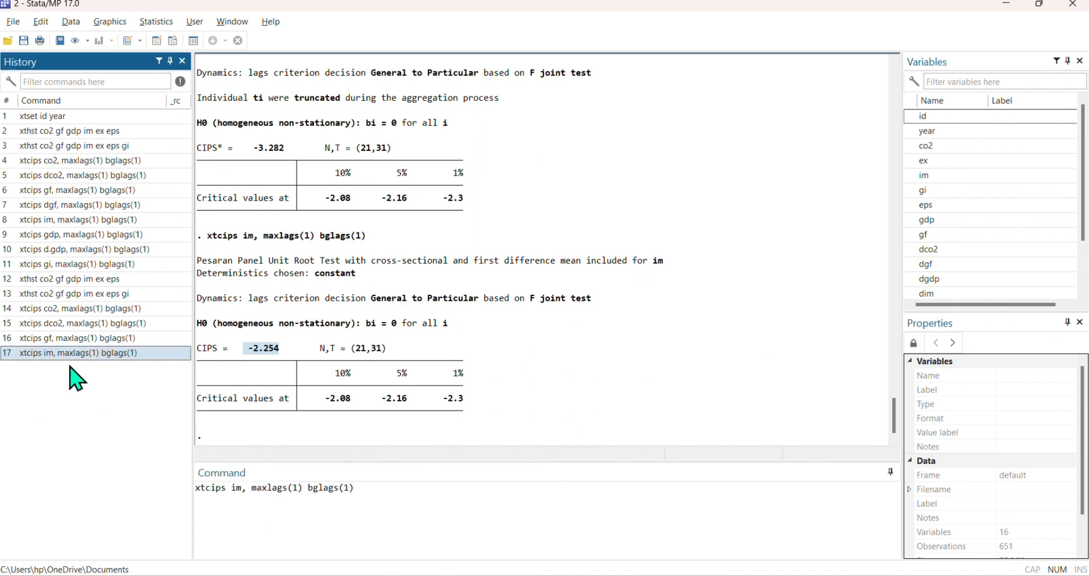
{"action": "double_click", "coordinate": [237, 489]}
{"action": "type", "text": "g"}
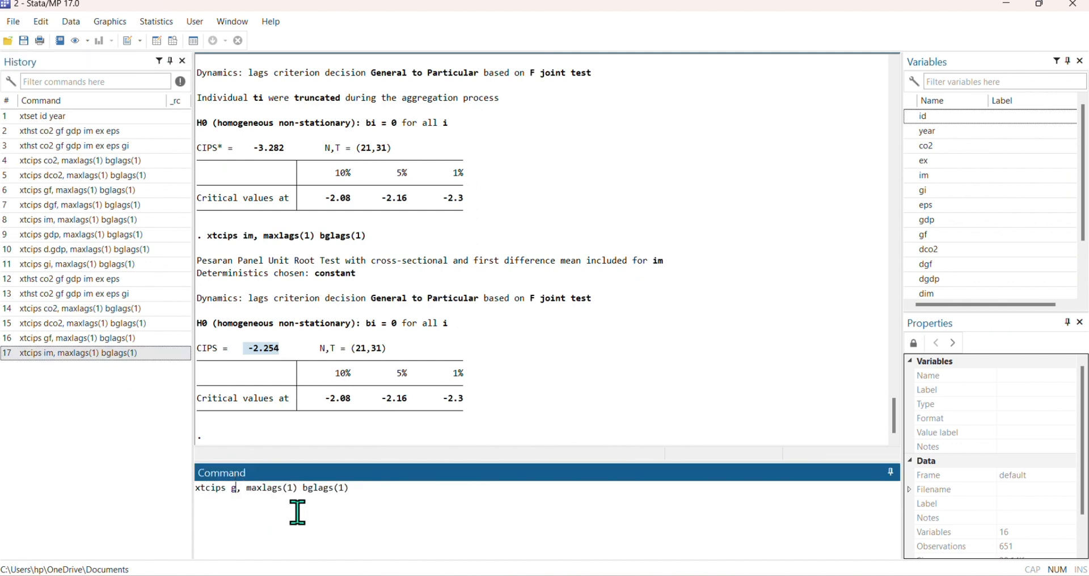
{"action": "type", "text": "dp"}
{"action": "key", "text": "Return"}
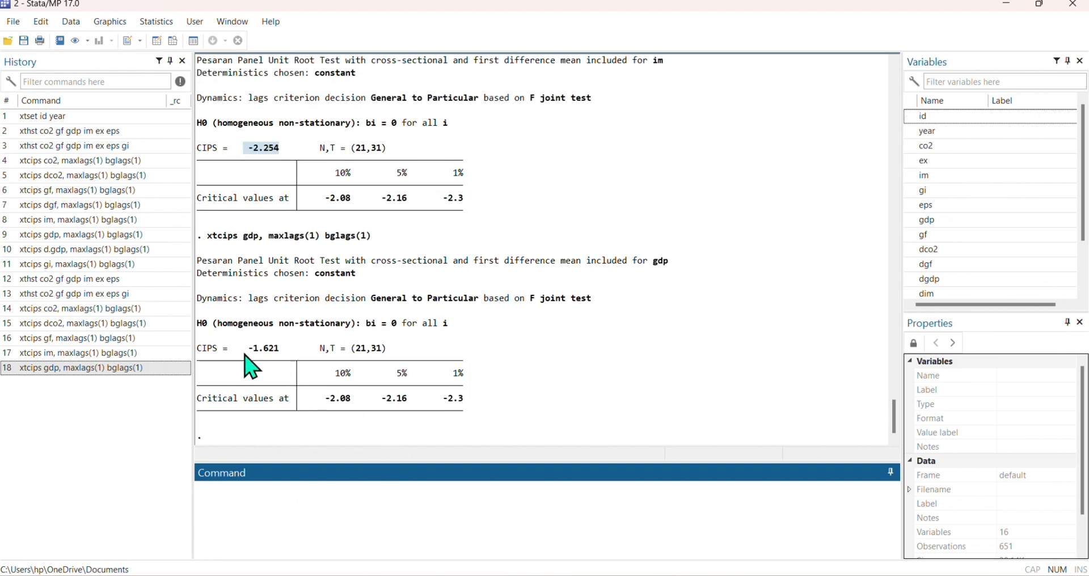
Step: Compare the CIPS statistic for gdp with the 1% critical value in its output
{"action": "left_click_drag", "start_coordinate": [247, 354], "coordinate": [281, 351]}
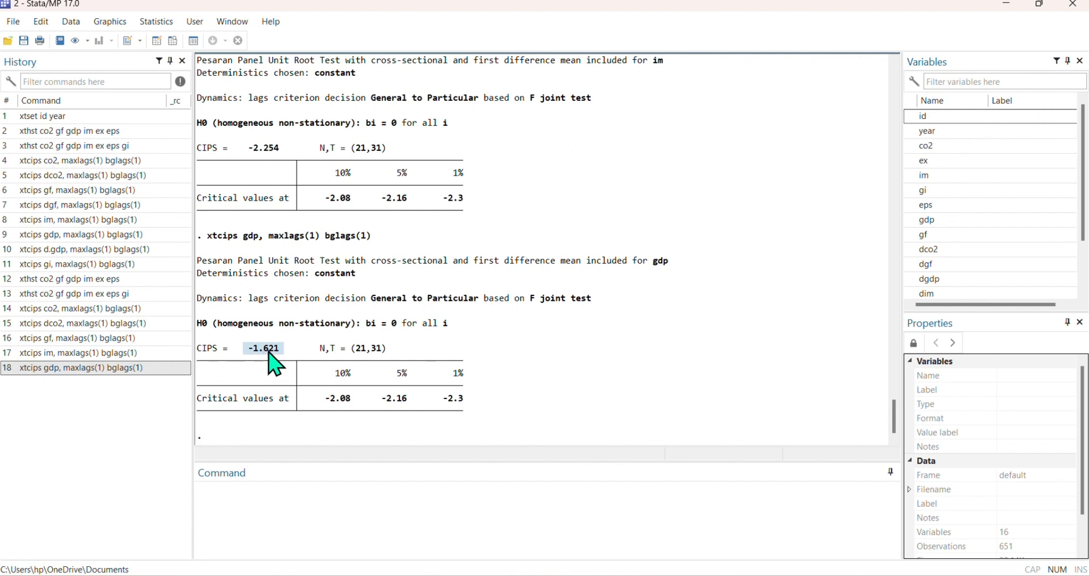
{"action": "left_click", "coordinate": [448, 405]}
{"action": "left_click_drag", "start_coordinate": [445, 401], "coordinate": [465, 401]}
Step: Recall the last gdp command, change the variable to dgdp, and run xtcips dgdp, maxlags(1) bglags(1)
{"action": "left_click", "coordinate": [104, 373]}
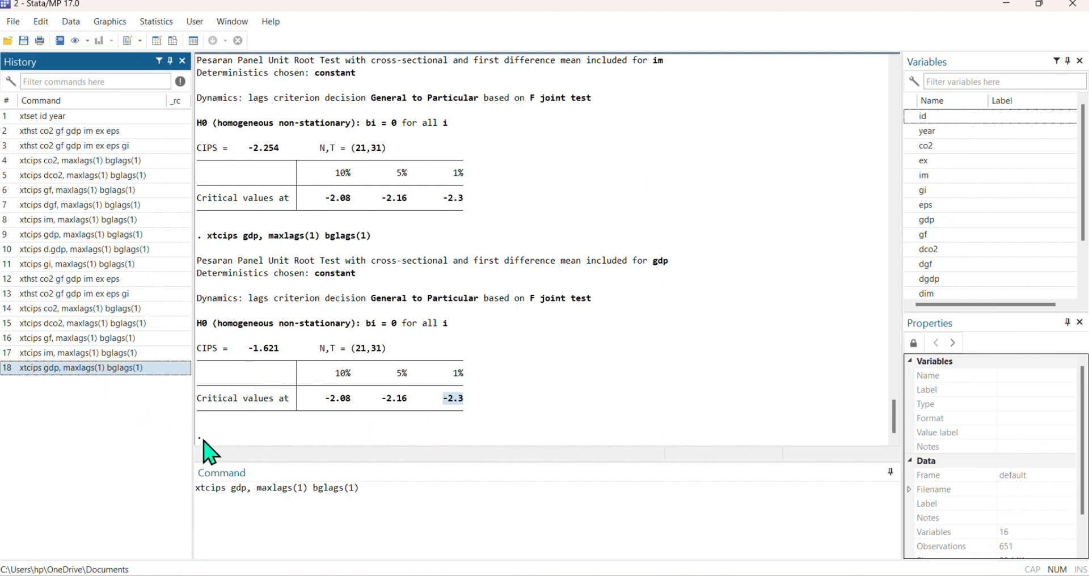
{"action": "left_click", "coordinate": [238, 489]}
{"action": "type", "text": "d"}
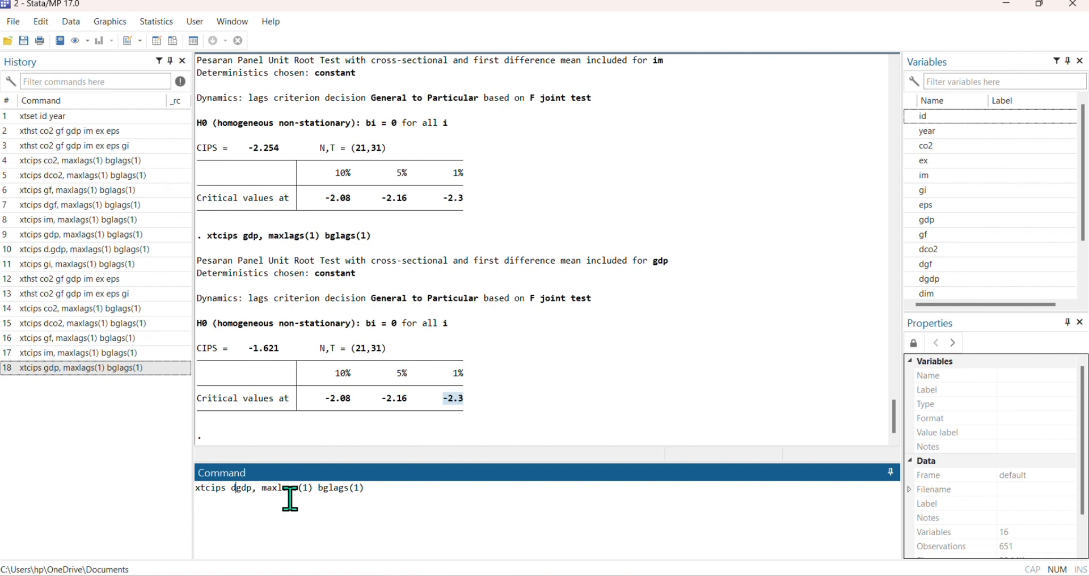
{"action": "key", "text": "Return"}
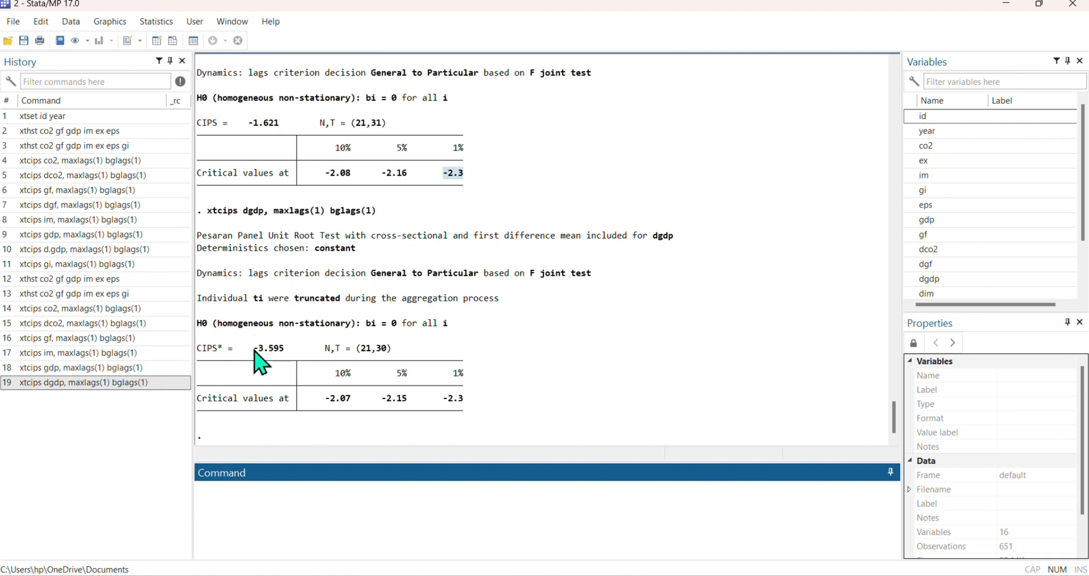
Step: Mark the CIPS statistic for dgdp, switch to the base paper in Foxit PhantomPDF, and highlight the GDP value at I(1) in Table 4
{"action": "left_click_drag", "start_coordinate": [255, 353], "coordinate": [279, 352]}
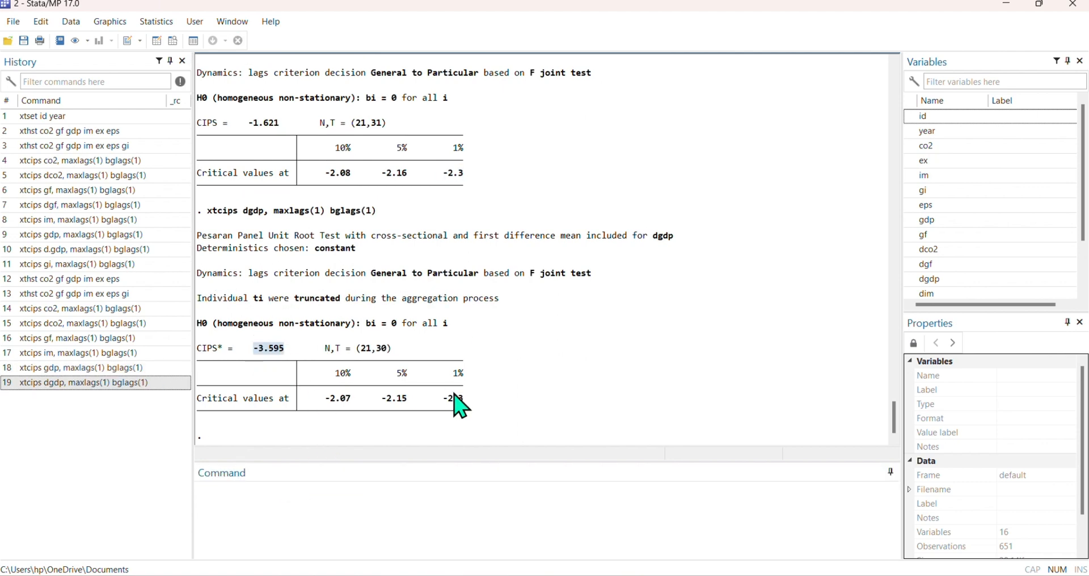
{"action": "key", "text": "alt+Tab"}
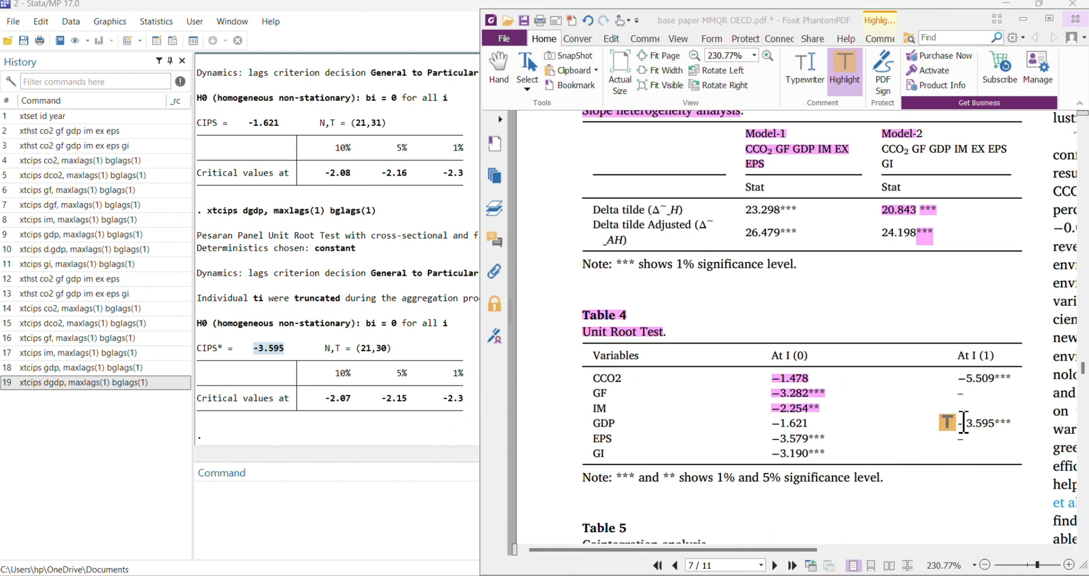
{"action": "left_click_drag", "start_coordinate": [955, 421], "coordinate": [1015, 421]}
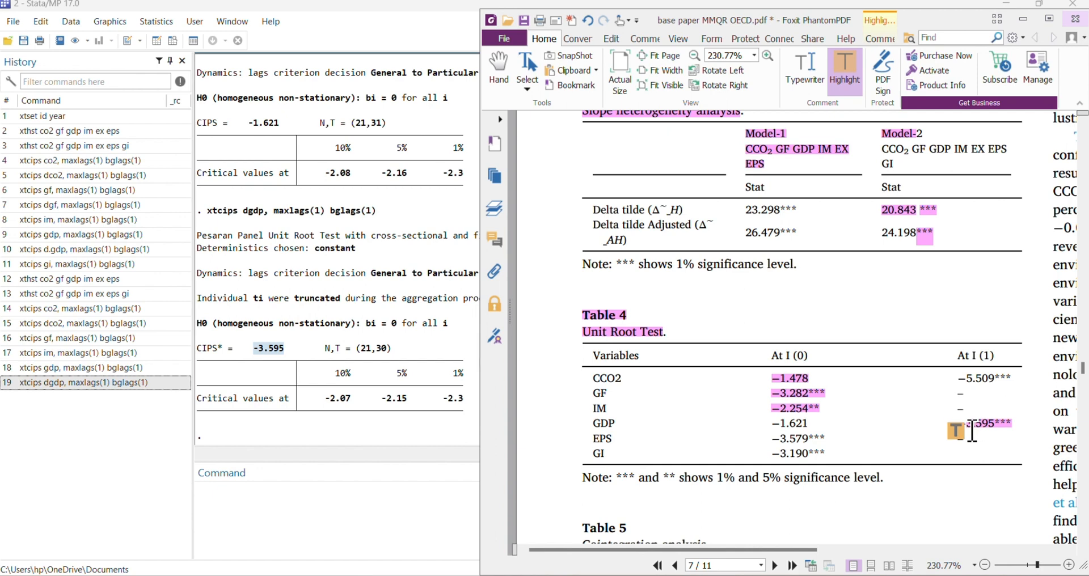
Step: Return to Stata, replace dgdp with eps in the recalled command, and run xtcips eps, maxlags(1) bglags(1)
{"action": "left_click", "coordinate": [57, 384]}
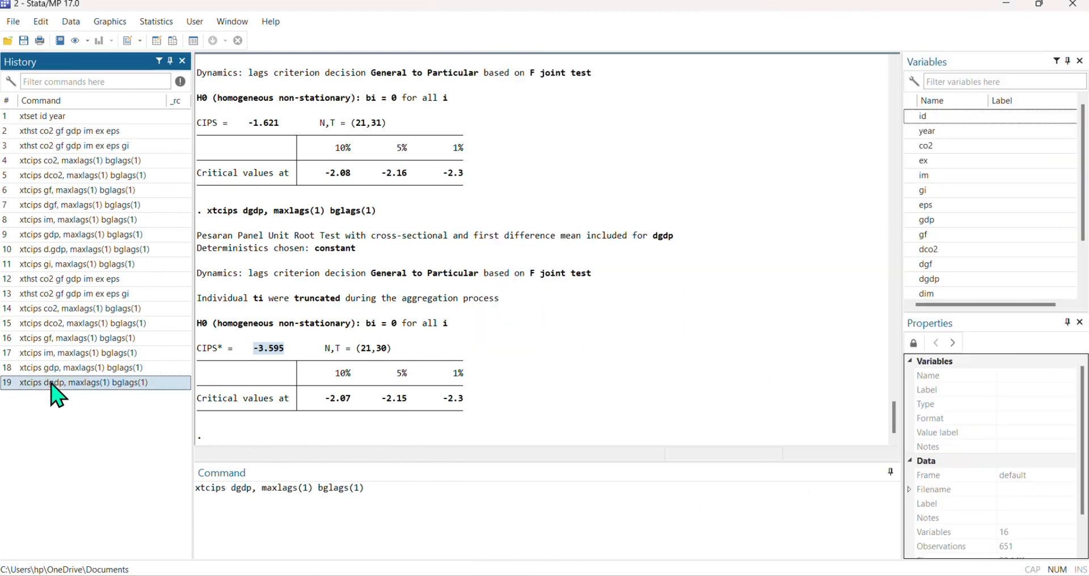
{"action": "left_click", "coordinate": [265, 489]}
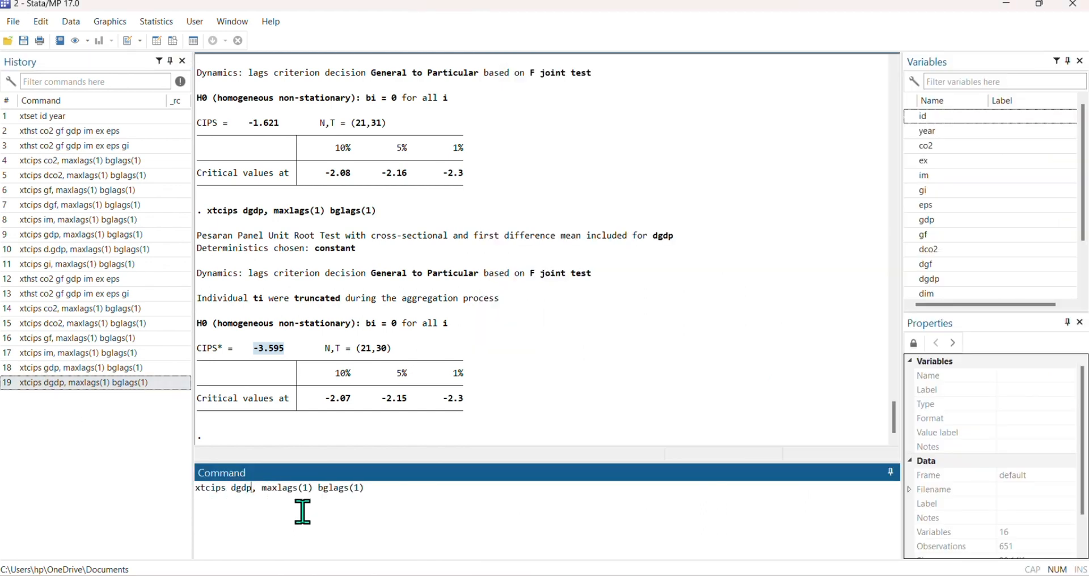
{"action": "key", "text": "BackSpace"}
{"action": "key", "text": "BackSpace"}
{"action": "key", "text": "BackSpace"}
{"action": "key", "text": "BackSpace"}
{"action": "type", "text": "eps"}
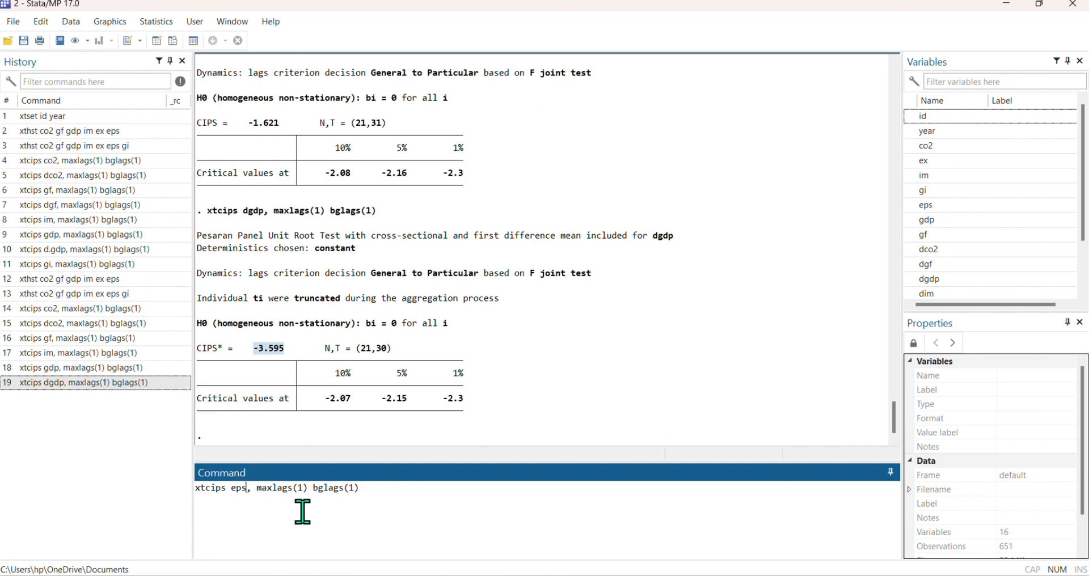
{"action": "key", "text": "Return"}
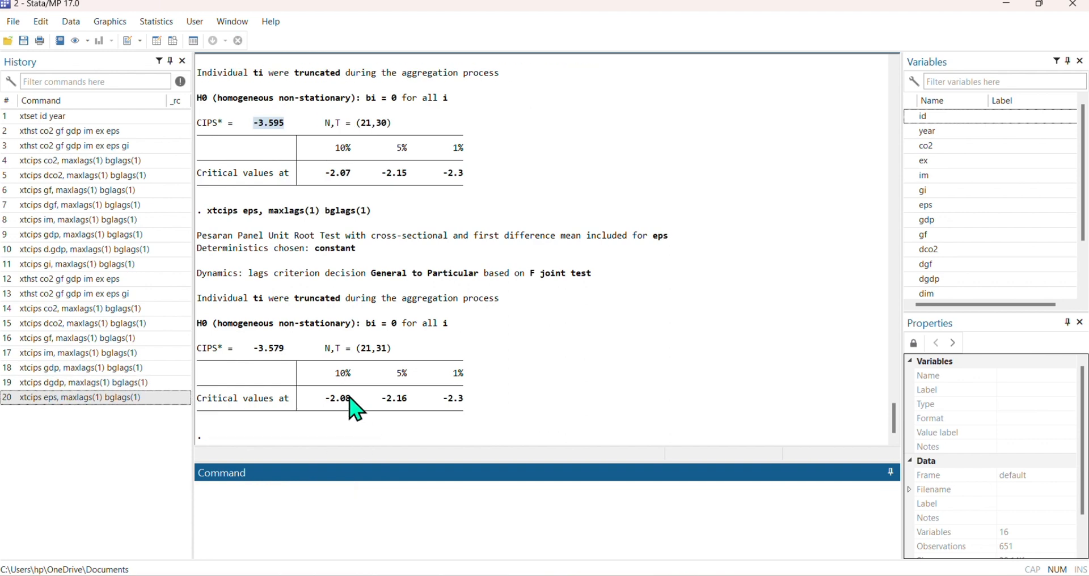
Step: Mark the CIPS statistic for eps, switch to the base paper in Foxit PhantomPDF, and highlight the EPS value at I(0) in Table 4
{"action": "left_click", "coordinate": [254, 354]}
{"action": "left_click_drag", "start_coordinate": [253, 350], "coordinate": [285, 352]}
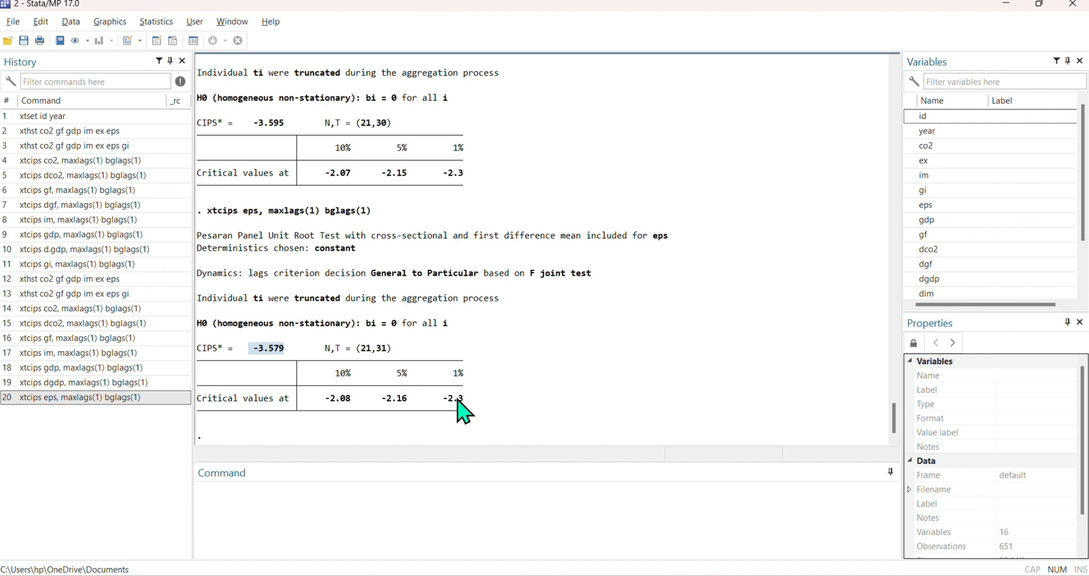
{"action": "key", "text": "alt+Tab"}
{"action": "left_click_drag", "start_coordinate": [771, 438], "coordinate": [829, 439]}
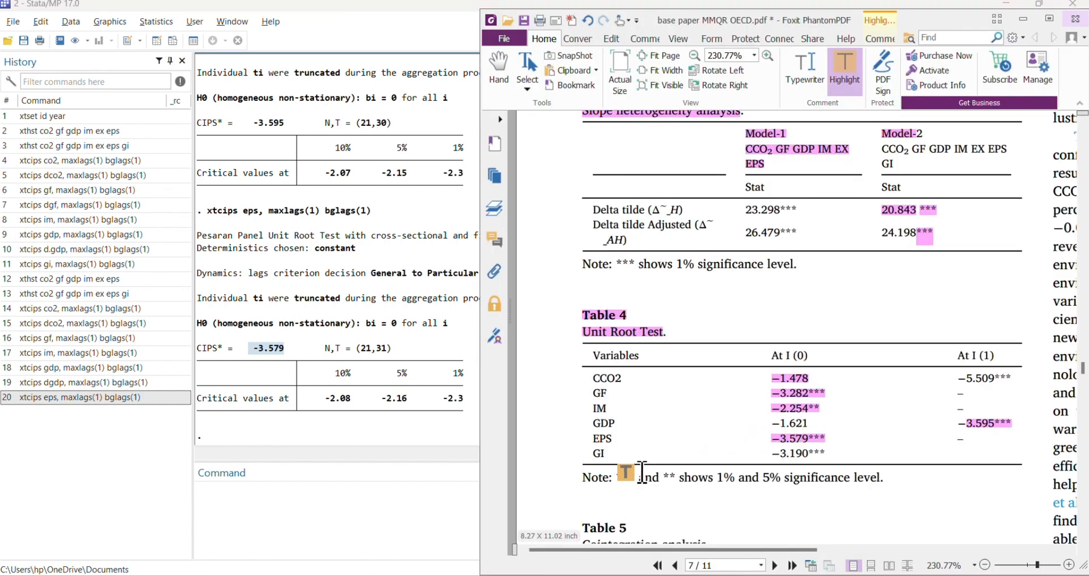
Step: Return to Stata, replace eps with gi in the recalled command, and run xtcips gi, maxlags(1) bglags(1)
{"action": "left_click", "coordinate": [85, 399]}
{"action": "left_click", "coordinate": [244, 489]}
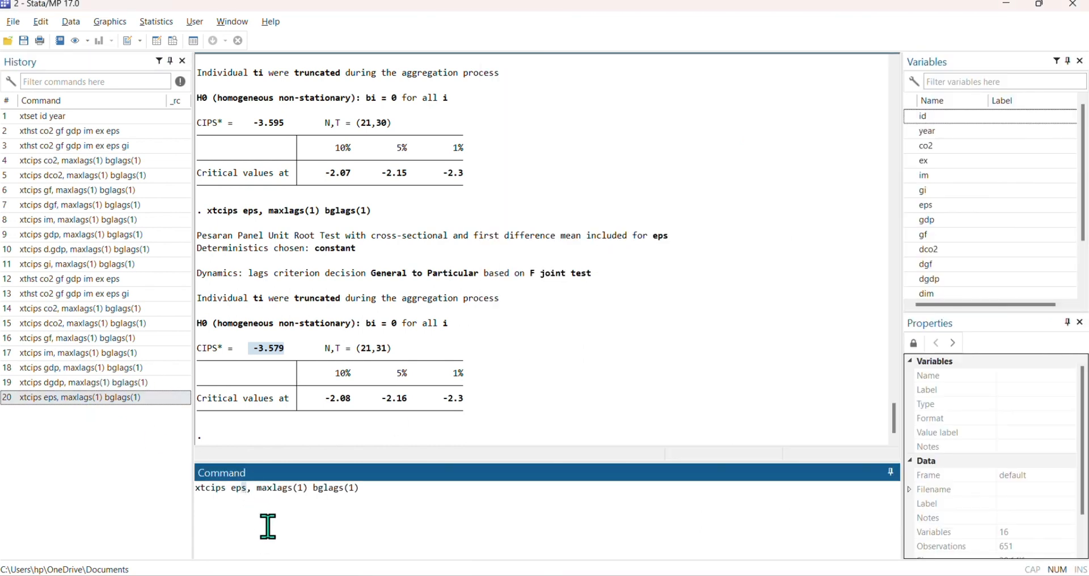
{"action": "key", "text": "BackSpace"}
{"action": "key", "text": "BackSpace"}
{"action": "key", "text": "BackSpace"}
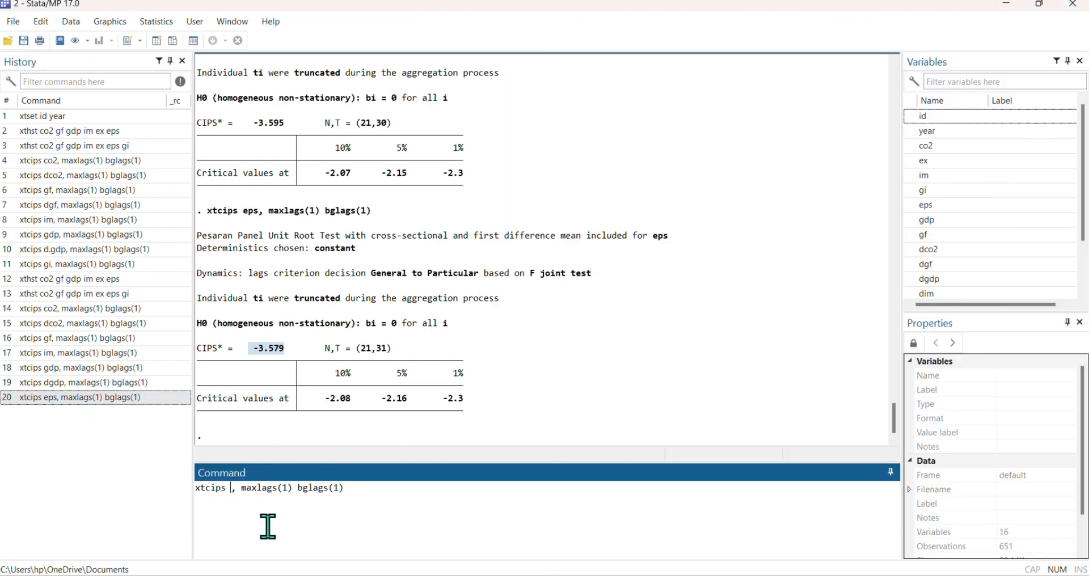
{"action": "type", "text": "gi"}
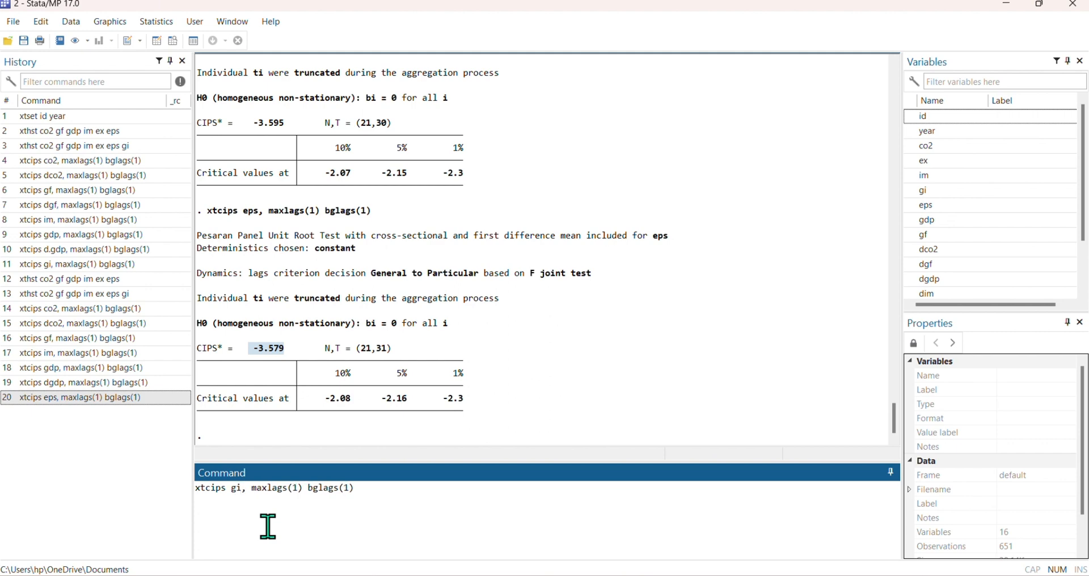
{"action": "key", "text": "Return"}
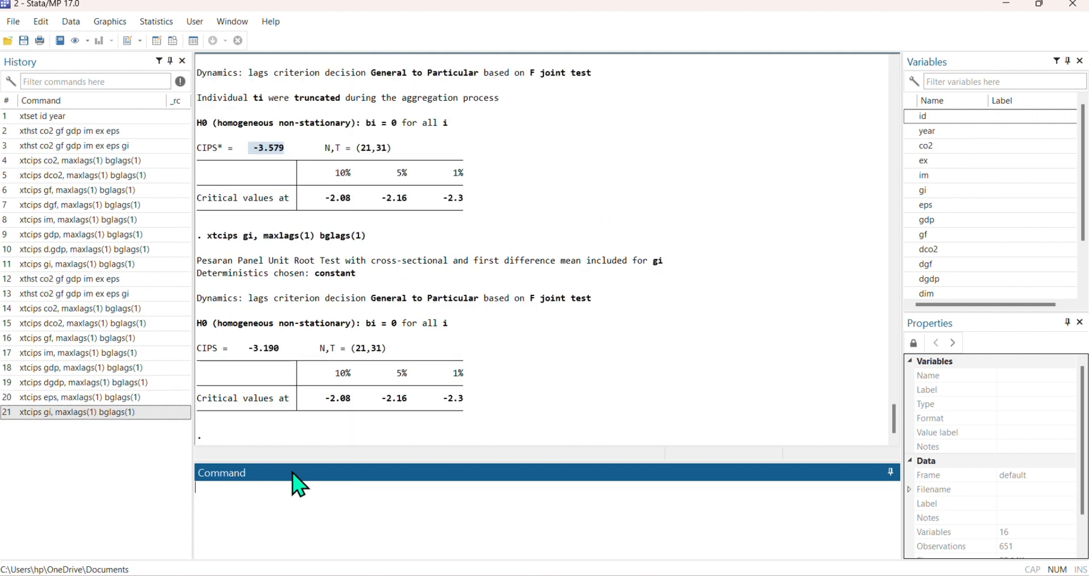
Step: Mark the CIPS statistic for gi, switch to the base paper in Foxit PhantomPDF, and highlight the GI value at I(0) in Table 4
{"action": "left_click_drag", "start_coordinate": [245, 349], "coordinate": [250, 352]}
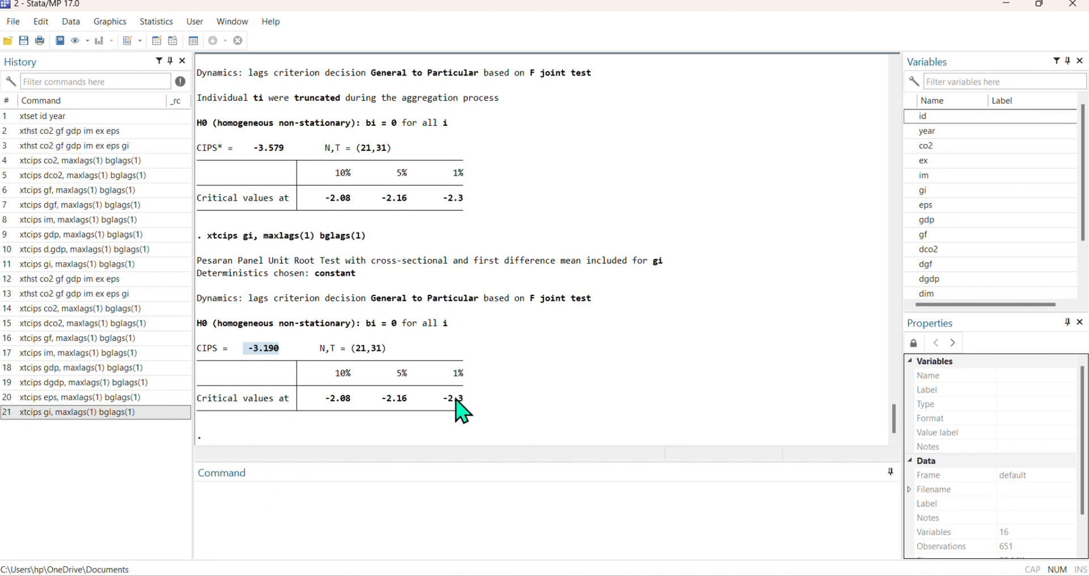
{"action": "key", "text": "alt+Tab"}
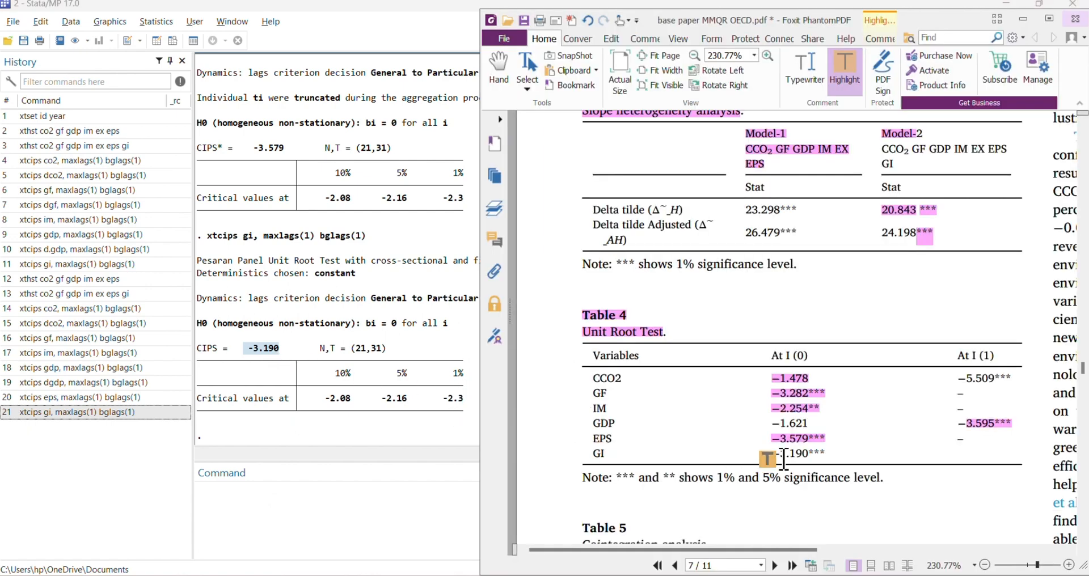
{"action": "left_click_drag", "start_coordinate": [770, 453], "coordinate": [828, 453]}
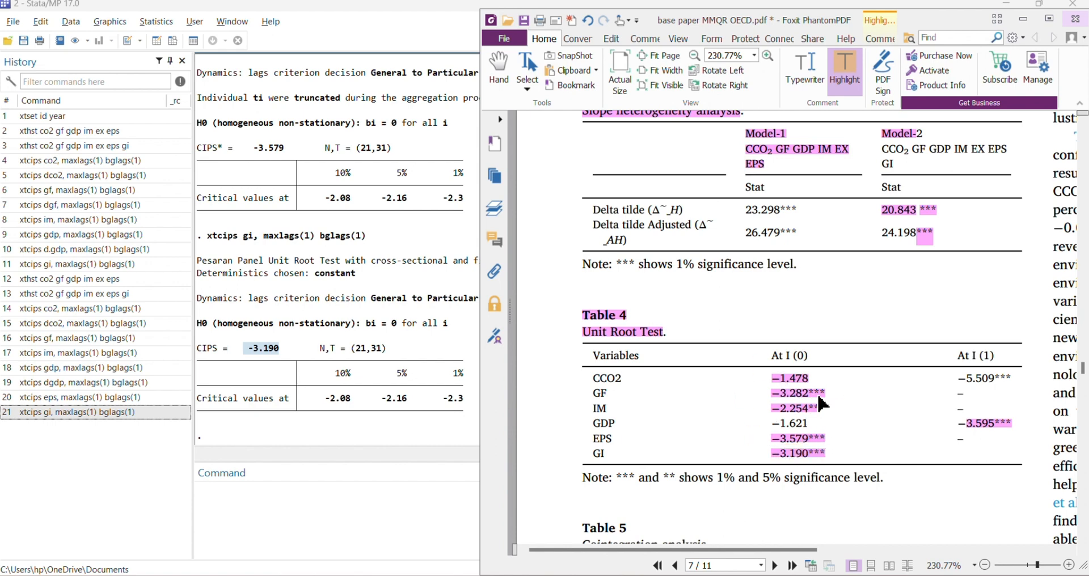